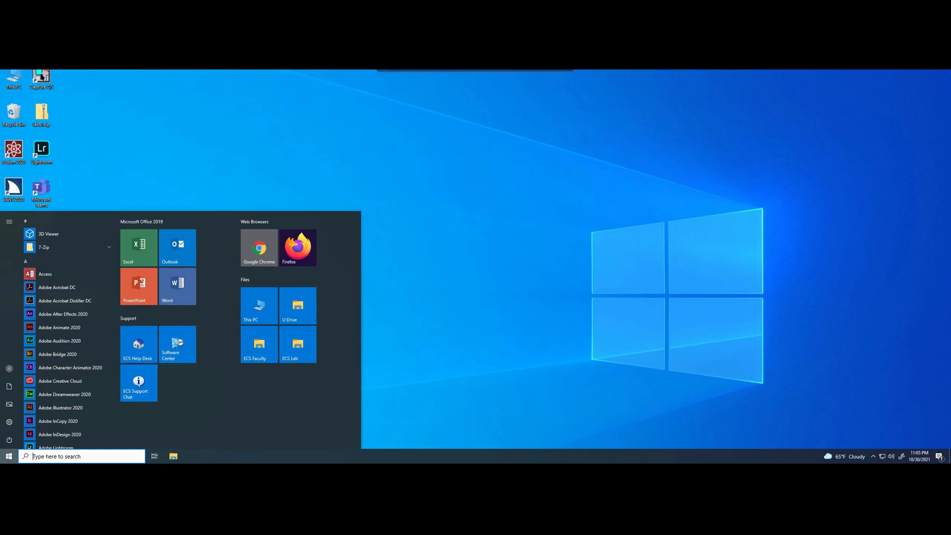
Launch Capture CIS from the Cadence Release 17.2-2016 programs with the Allegro PCB Design CIS L suite
{"action": "scroll", "coordinate": [69, 367], "scroll_direction": "down", "scroll_amount": 5}
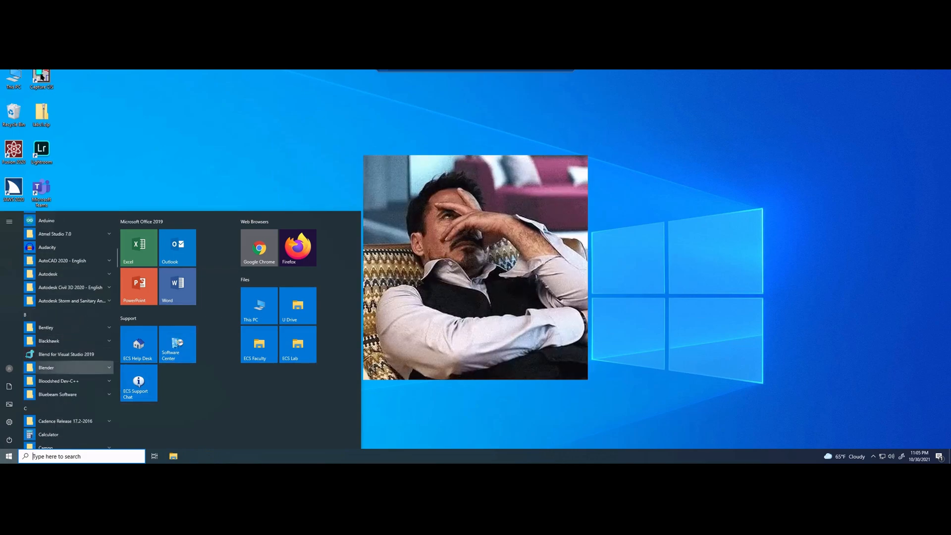
{"action": "scroll", "coordinate": [69, 368], "scroll_direction": "down", "scroll_amount": 1}
{"action": "left_click", "coordinate": [69, 385]}
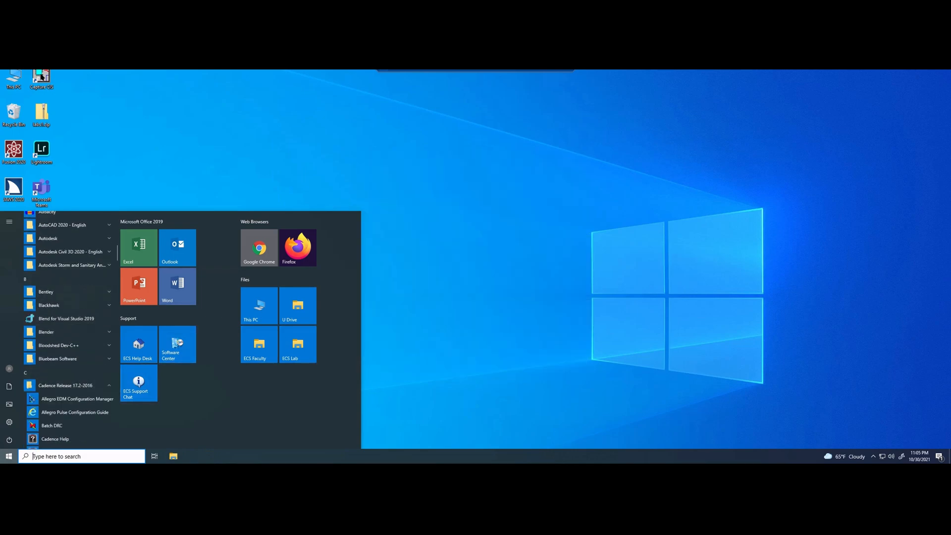
{"action": "scroll", "coordinate": [69, 369], "scroll_direction": "down", "scroll_amount": 1}
{"action": "scroll", "coordinate": [70, 351], "scroll_direction": "down", "scroll_amount": 1}
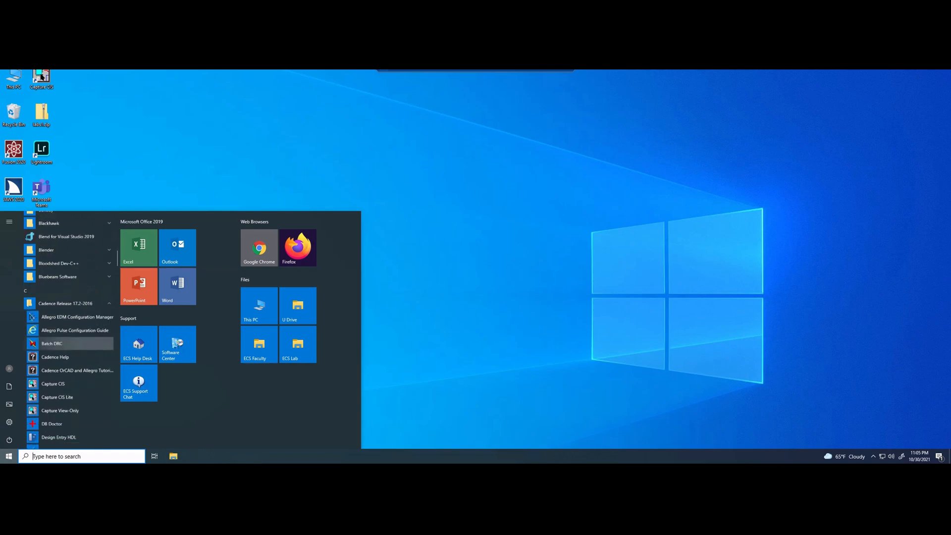
{"action": "left_click", "coordinate": [53, 392]}
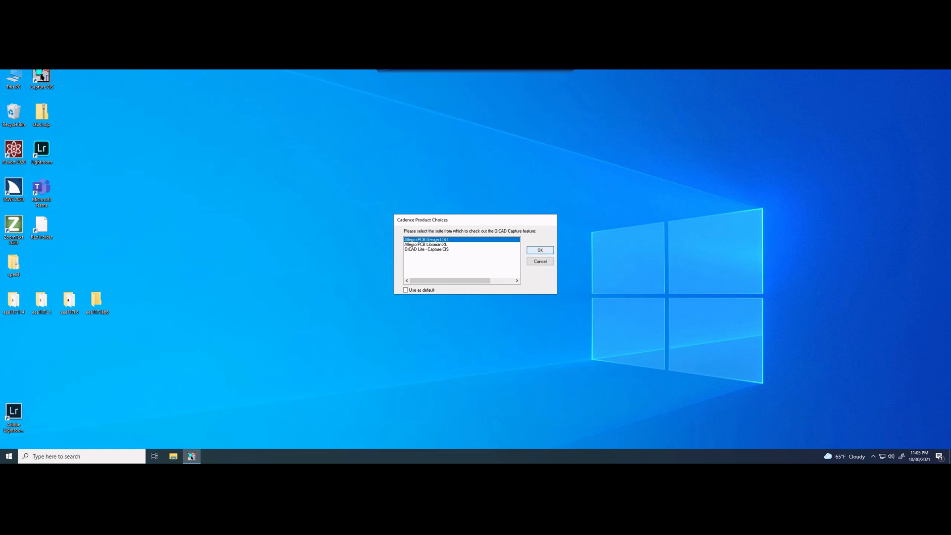
{"action": "key", "text": "Return"}
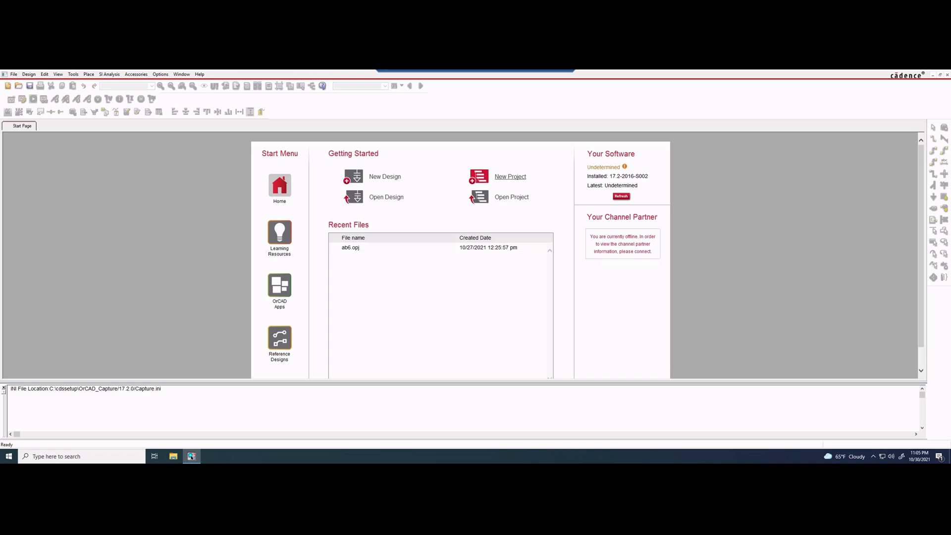
Start a new project named lab5.2 of the PSpice Analog or Mixed A/D type
{"action": "left_click", "coordinate": [478, 176]}
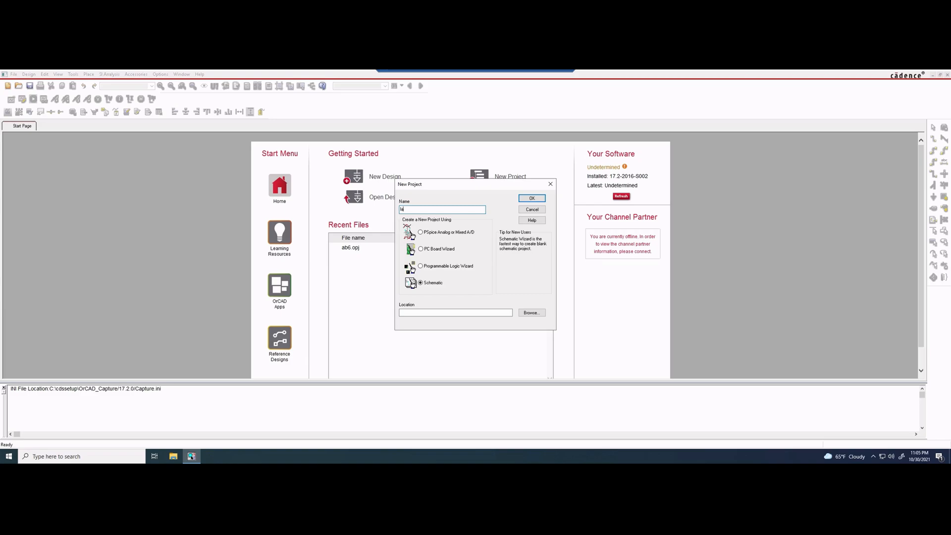
{"action": "type", "text": "lab5.2"}
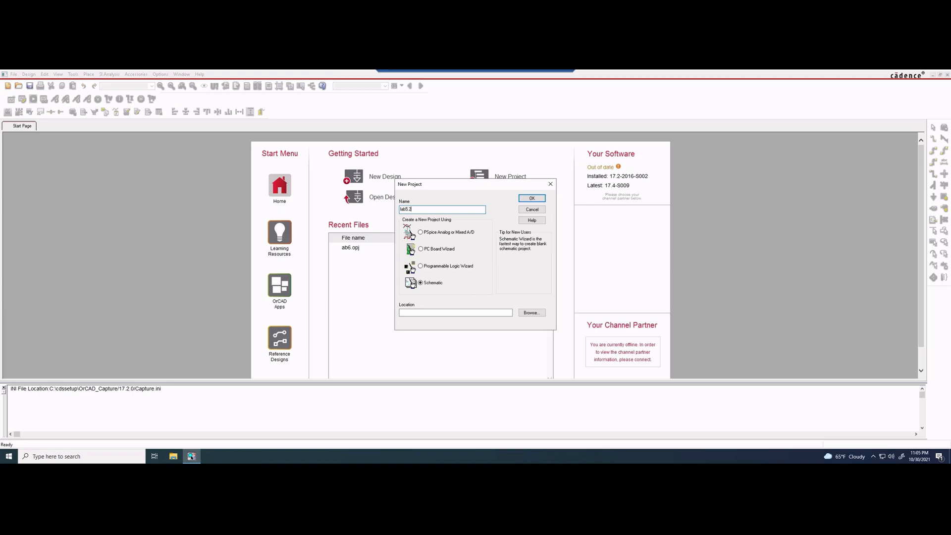
{"action": "left_click", "coordinate": [420, 231]}
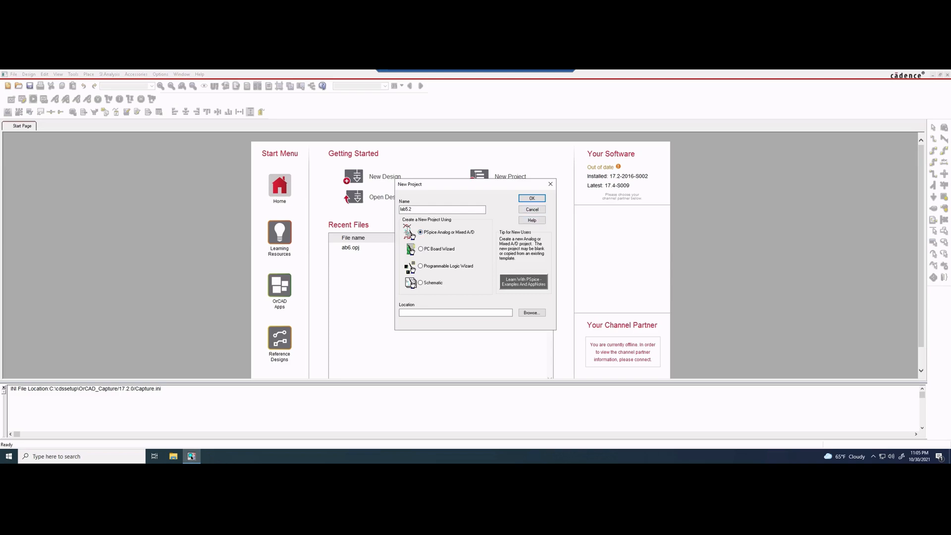
Set the project location to the eee117l6 folder inside Desktop on the U: drive
{"action": "left_click", "coordinate": [531, 313]}
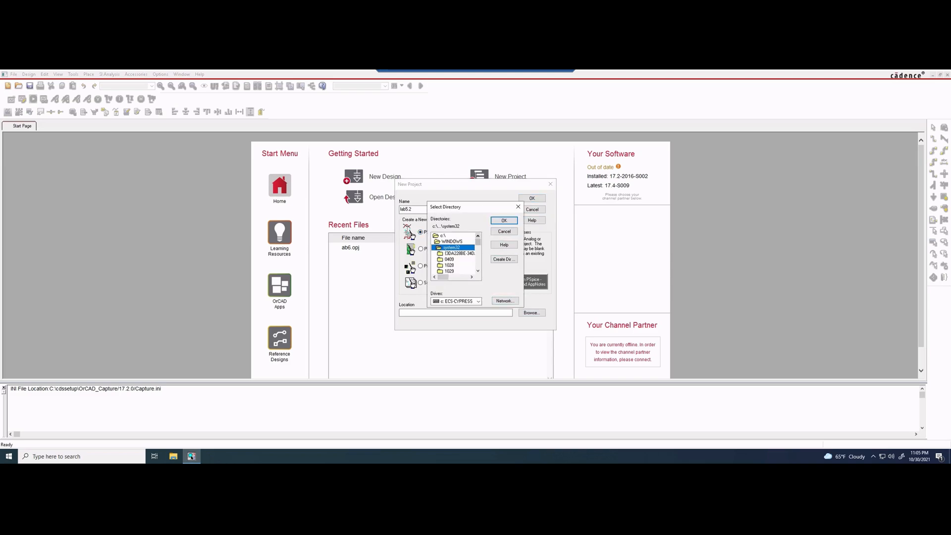
{"action": "left_click", "coordinate": [478, 301]}
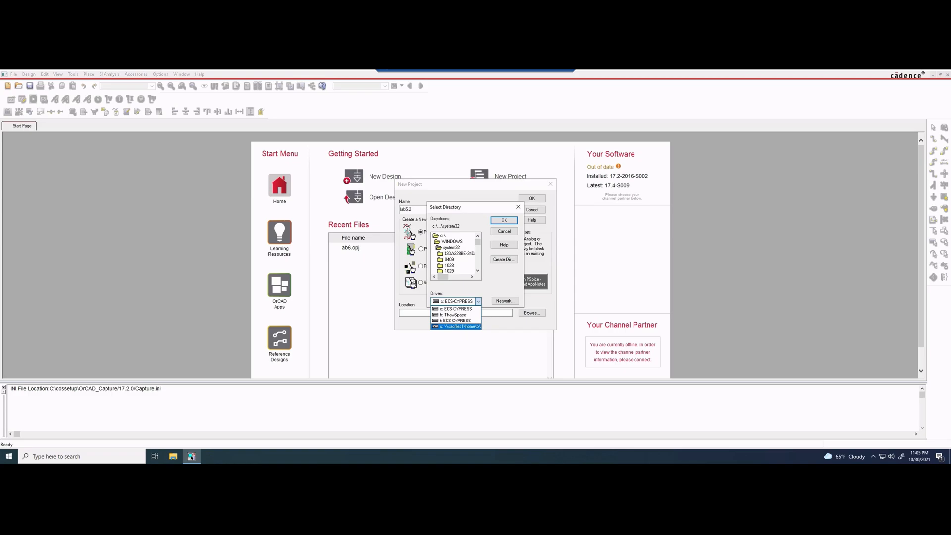
{"action": "left_click", "coordinate": [456, 326]}
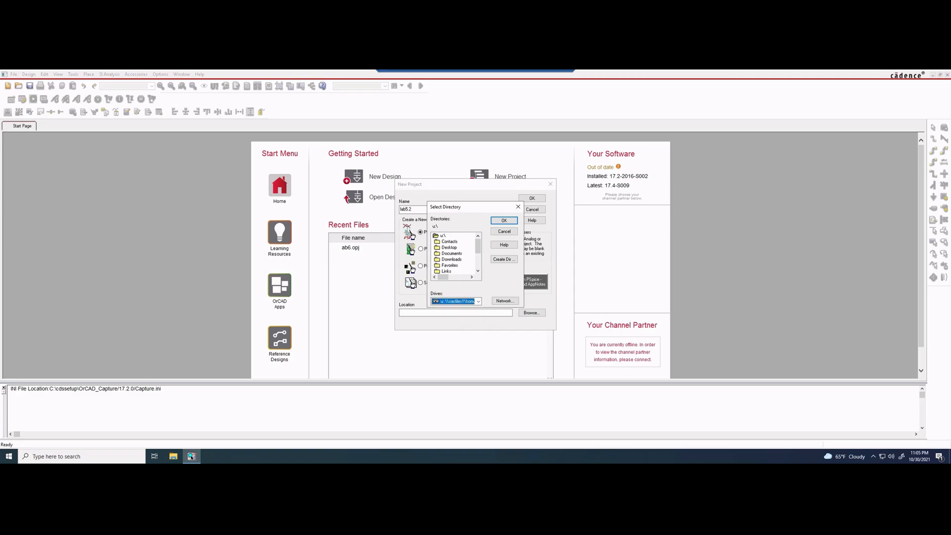
{"action": "left_click", "coordinate": [451, 259]}
{"action": "left_click", "coordinate": [451, 253]}
{"action": "double_click", "coordinate": [448, 247]}
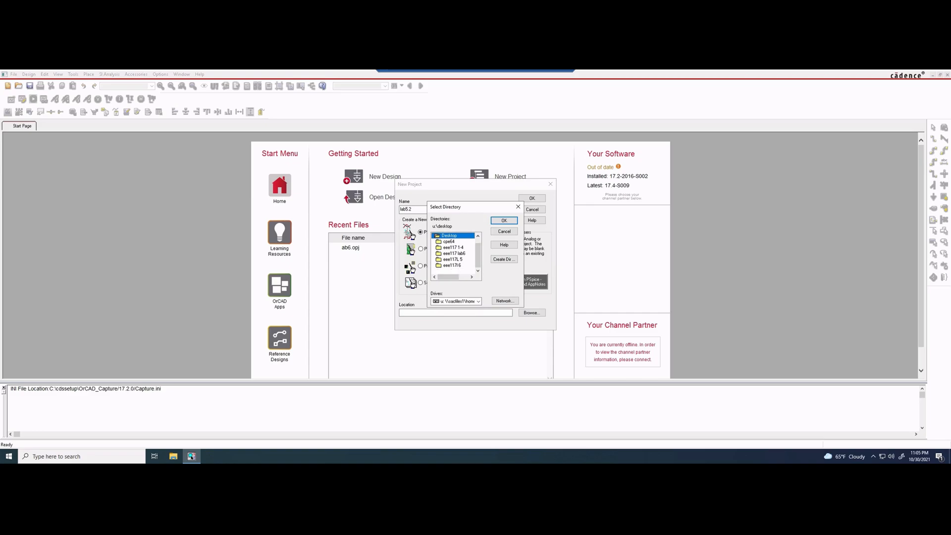
{"action": "double_click", "coordinate": [452, 265]}
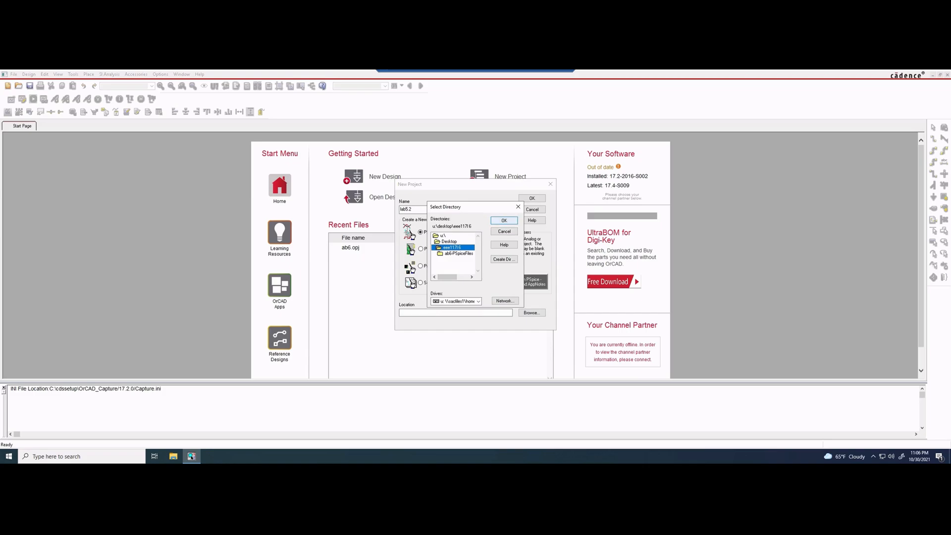
{"action": "key", "text": "Return"}
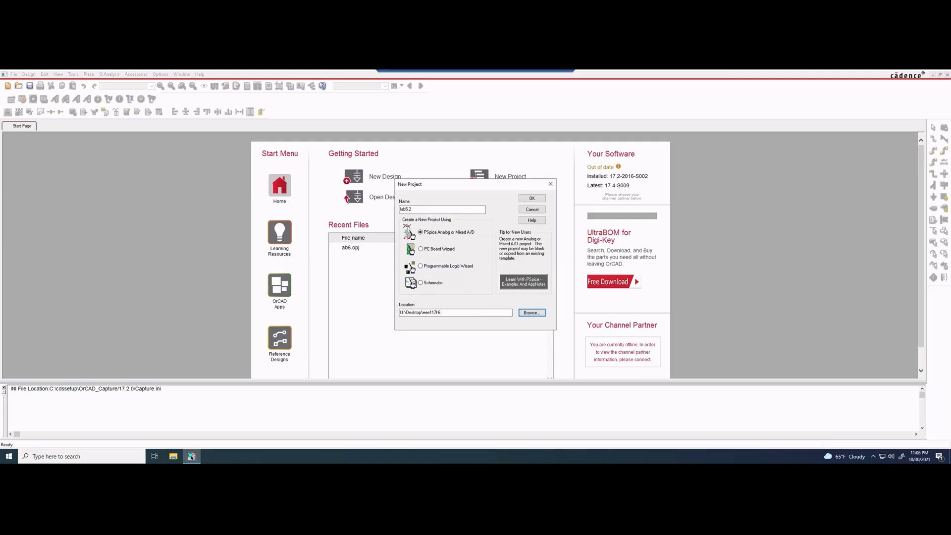
Rename the project to lab5 and create it as a blank PSpice project
{"action": "left_click", "coordinate": [531, 198]}
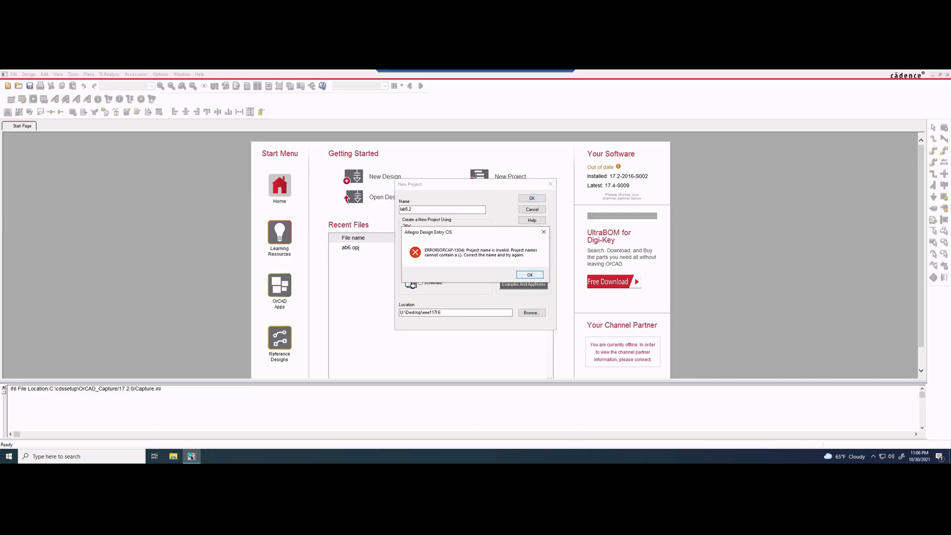
{"action": "left_click", "coordinate": [529, 274]}
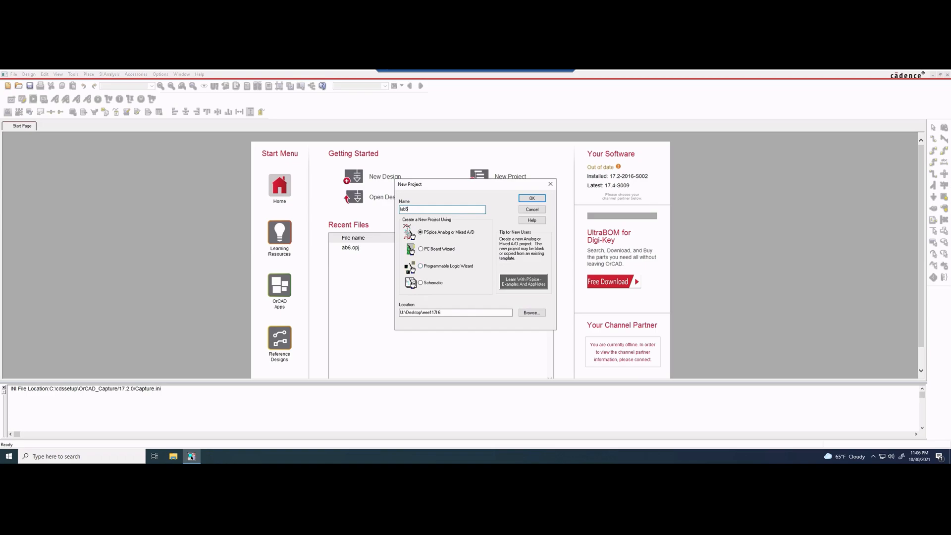
{"action": "key", "text": "Return"}
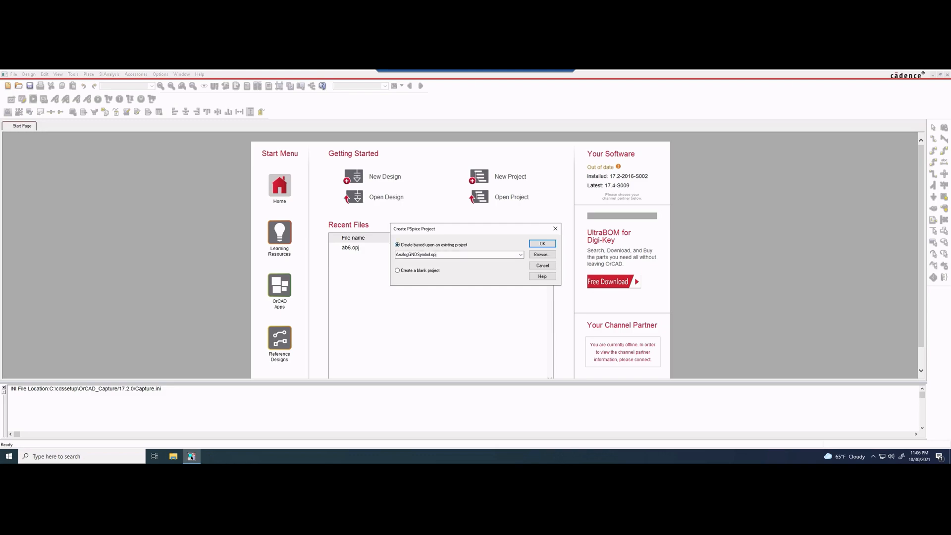
{"action": "left_click", "coordinate": [397, 270]}
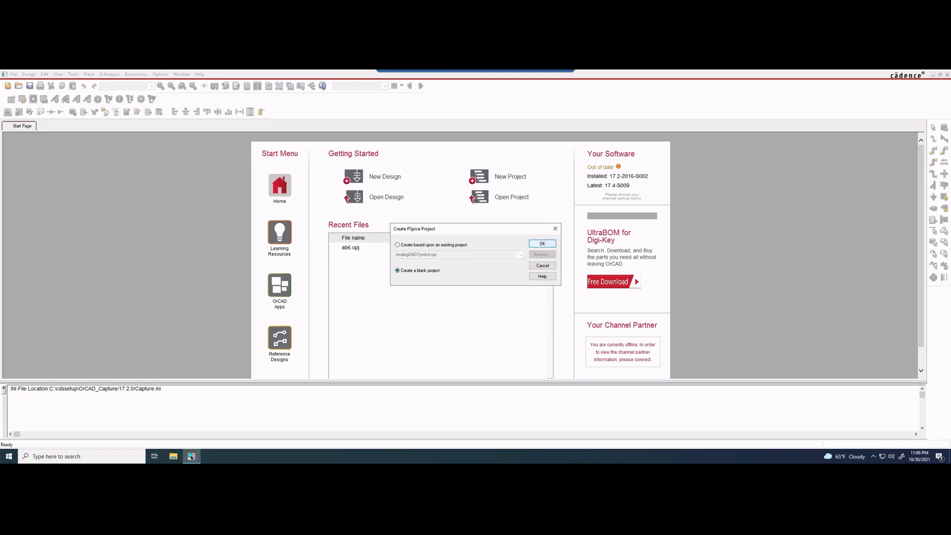
{"action": "key", "text": "Return"}
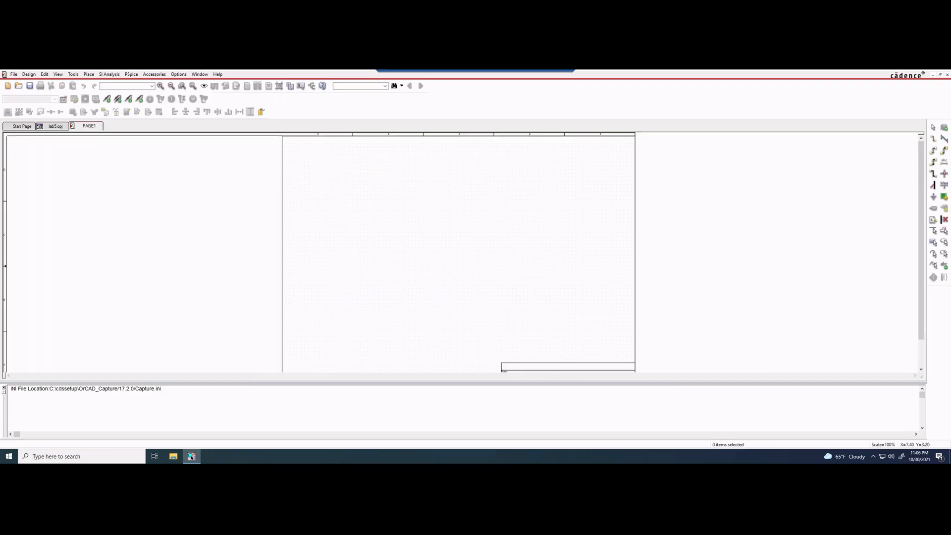
Add all the Capture library files from the pspice folder to the part placement libraries
{"action": "key", "text": "p"}
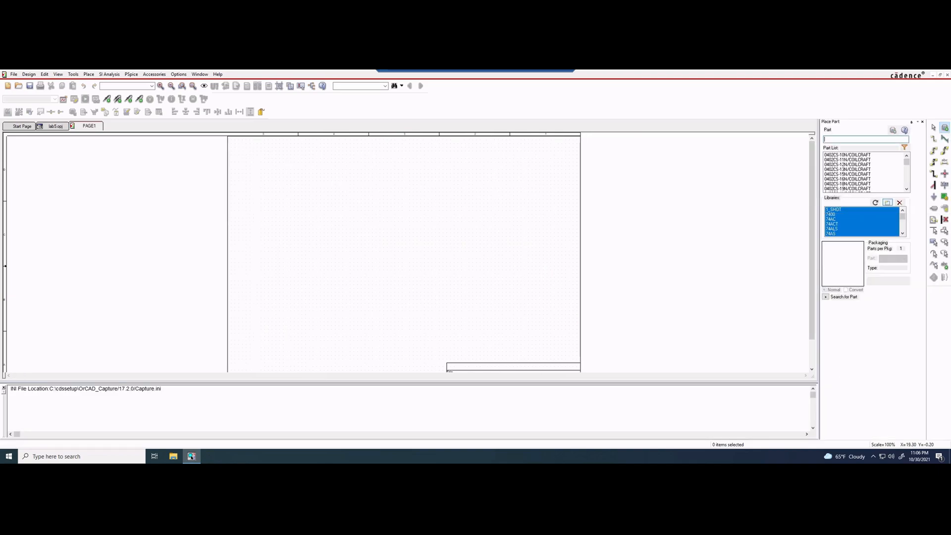
{"action": "left_click", "coordinate": [887, 202]}
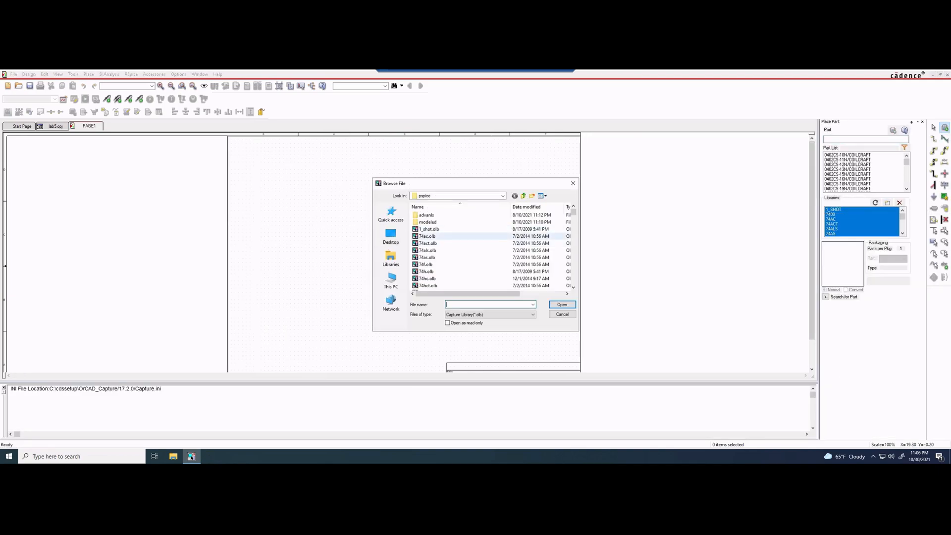
{"action": "left_click_drag", "start_coordinate": [412, 228], "coordinate": [464, 294]}
{"action": "left_click", "coordinate": [561, 304]}
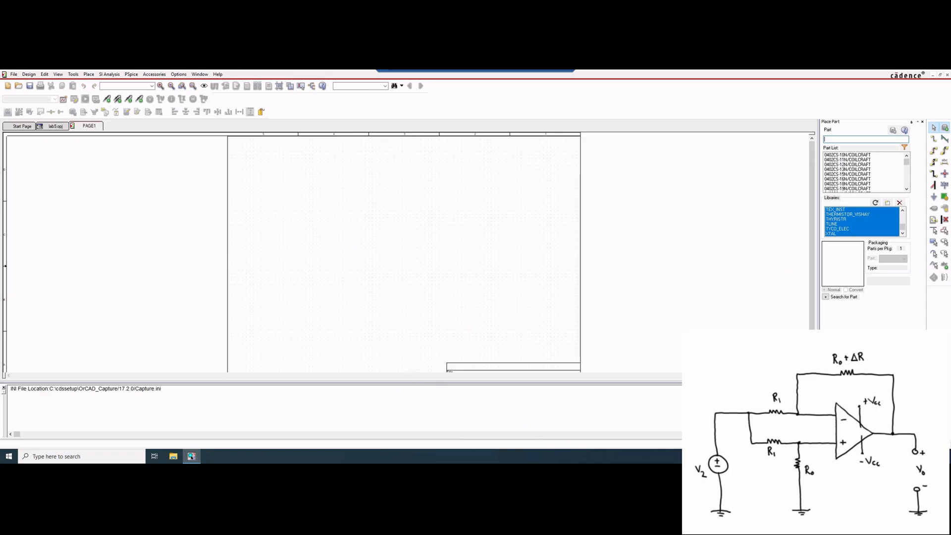
Place a uA741 op-amp near the middle of the schematic page and mirror it vertically
{"action": "type", "text": "uA"}
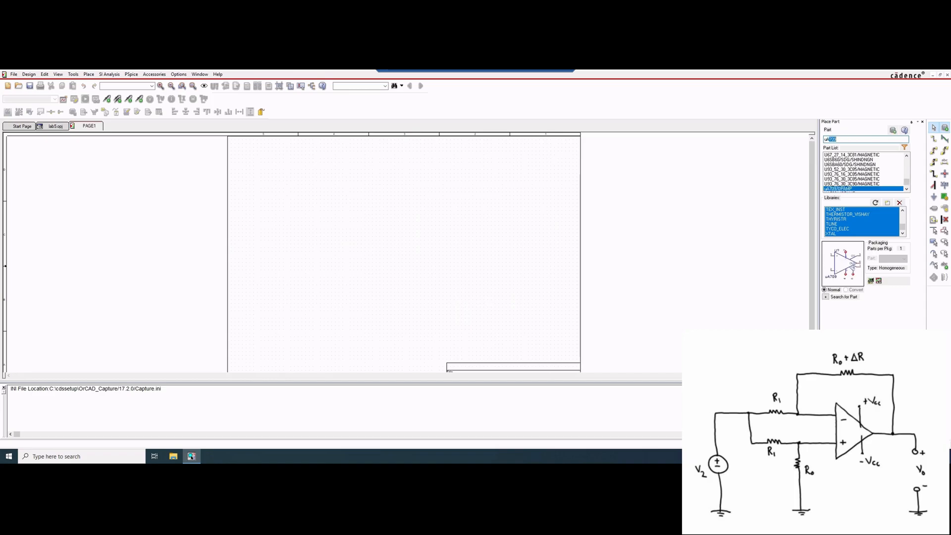
{"action": "type", "text": "741"}
{"action": "key", "text": "Return"}
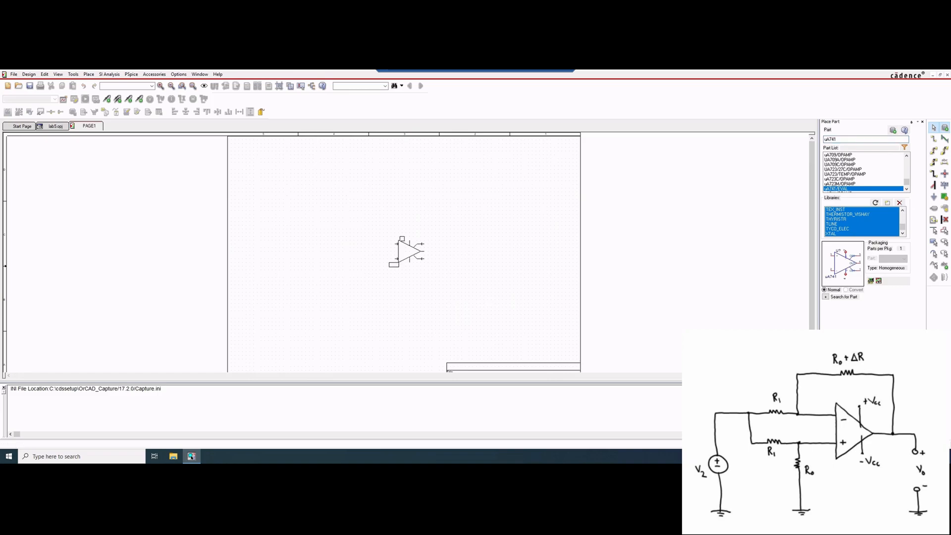
{"action": "left_click", "coordinate": [399, 248]}
{"action": "key", "text": "Escape"}
{"action": "scroll", "coordinate": [408, 269], "scroll_direction": "up", "scroll_amount": 1, "text": "ctrl"}
{"action": "scroll", "coordinate": [408, 269], "scroll_direction": "up", "scroll_amount": 2}
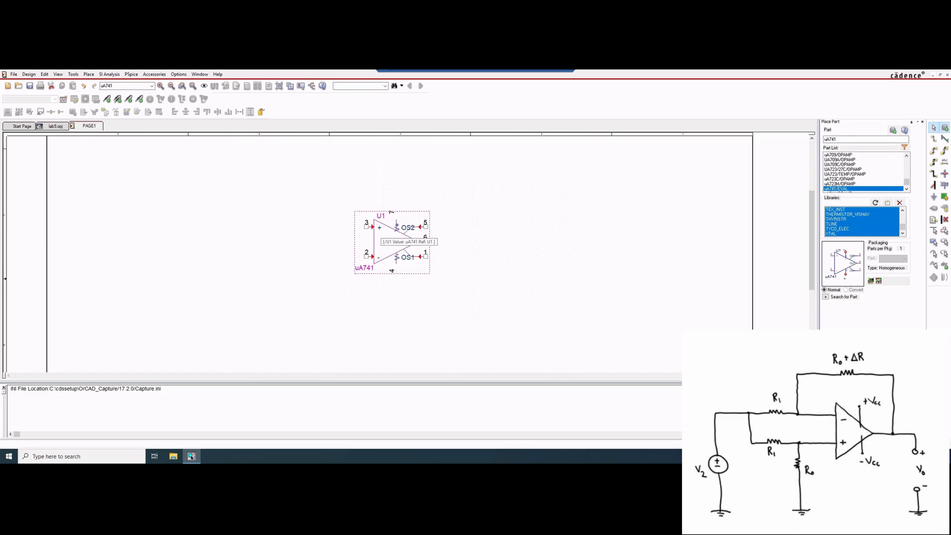
{"action": "right_click", "coordinate": [380, 243]}
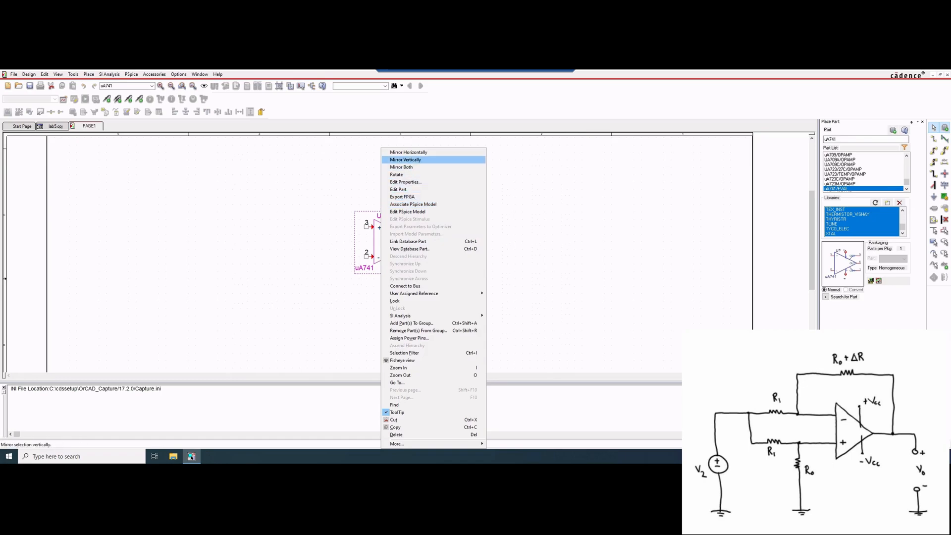
{"action": "left_click", "coordinate": [406, 159]}
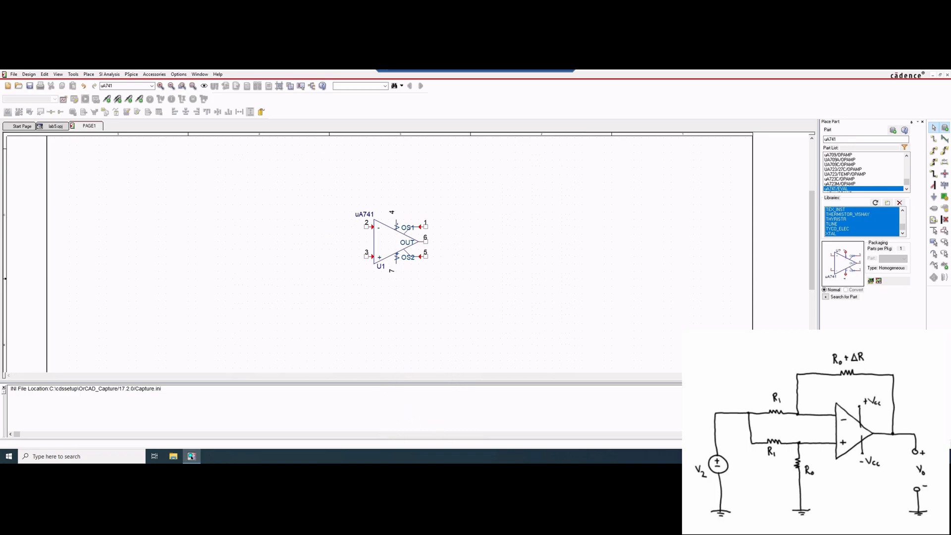
Place five ANALOG library R resistors: two before the op-amp inputs, one below them and two side by side above the op-amp
{"action": "double_click", "coordinate": [830, 139]}
{"action": "type", "text": "r"}
{"action": "key", "text": "Return"}
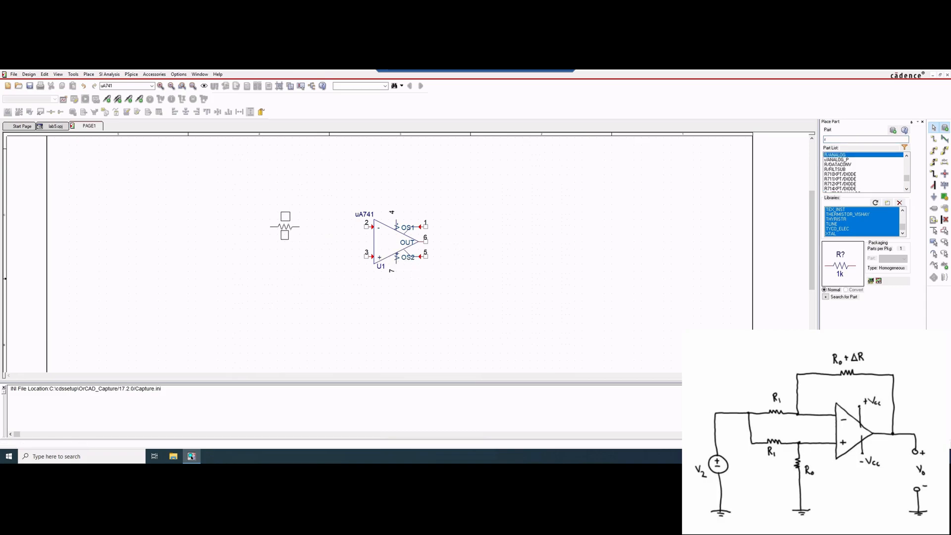
{"action": "left_click", "coordinate": [285, 227]}
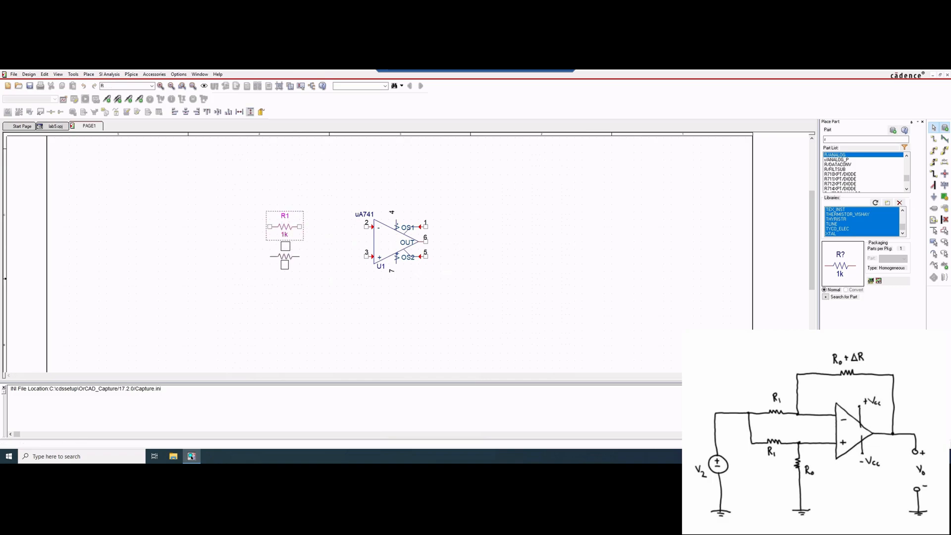
{"action": "left_click", "coordinate": [285, 256]}
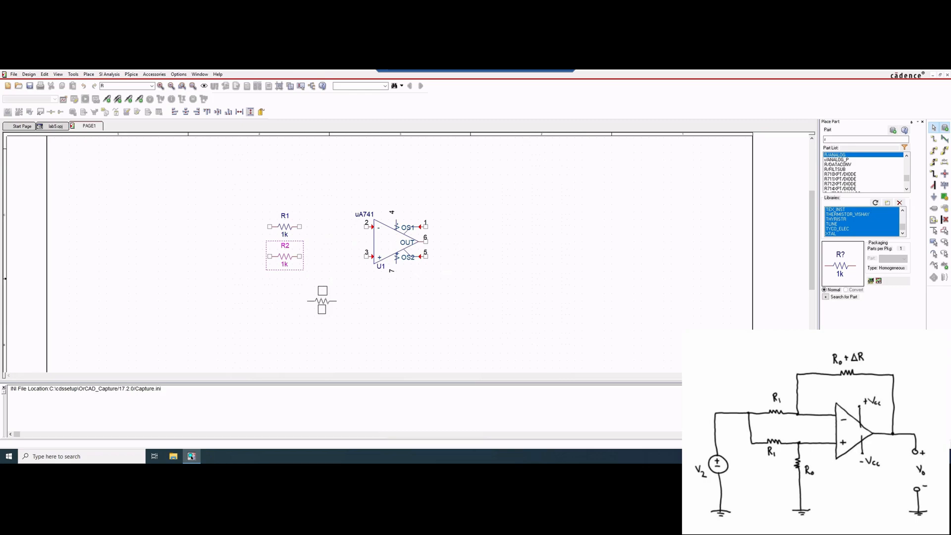
{"action": "left_click", "coordinate": [322, 301]}
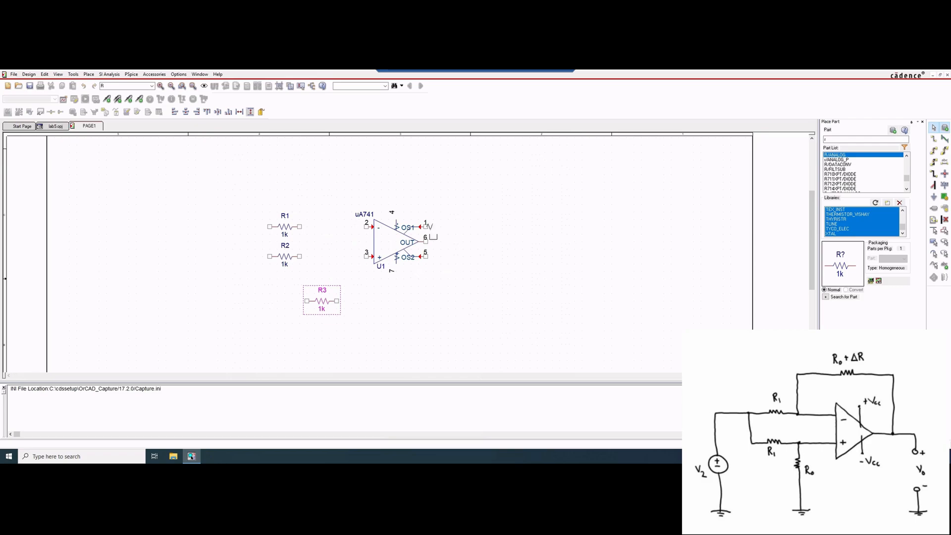
{"action": "left_click", "coordinate": [359, 166]}
{"action": "left_click", "coordinate": [426, 167]}
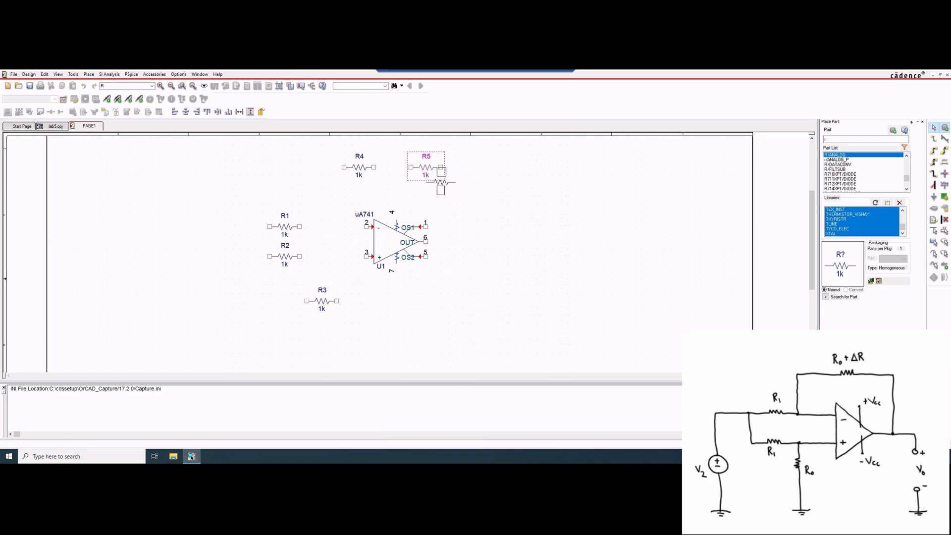
{"action": "key", "text": "Escape"}
Rotate resistor R3 below the op-amp inputs to a vertical orientation
{"action": "left_click", "coordinate": [322, 301]}
{"action": "right_click", "coordinate": [325, 301]}
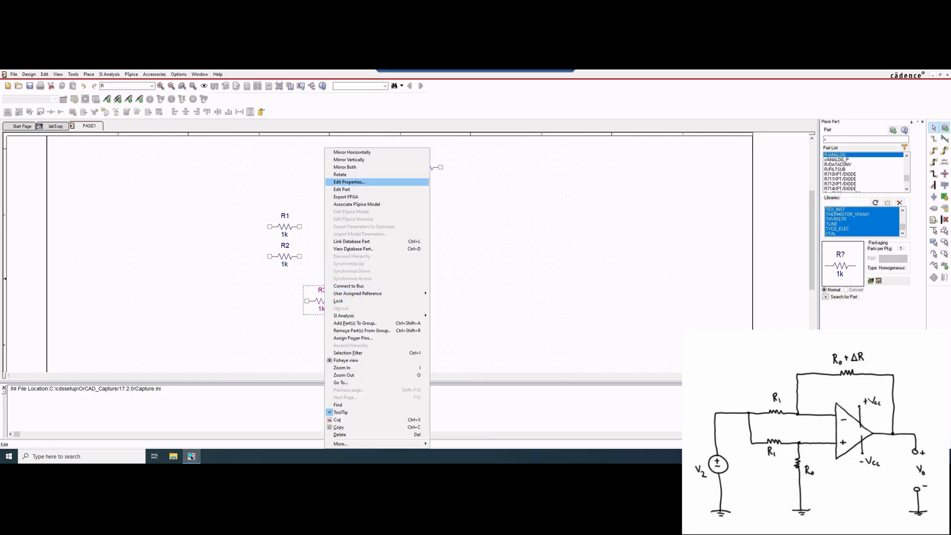
{"action": "left_click", "coordinate": [341, 174]}
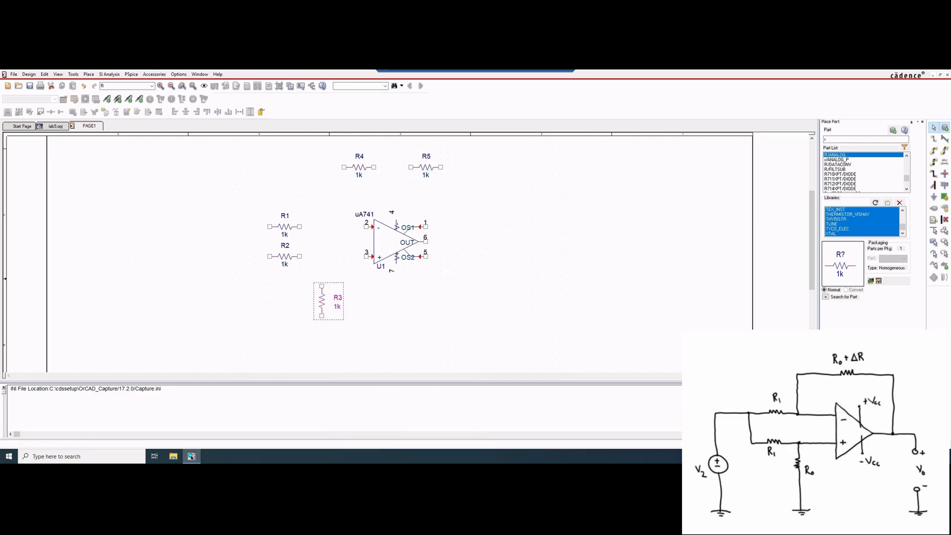
{"action": "key", "text": "Escape"}
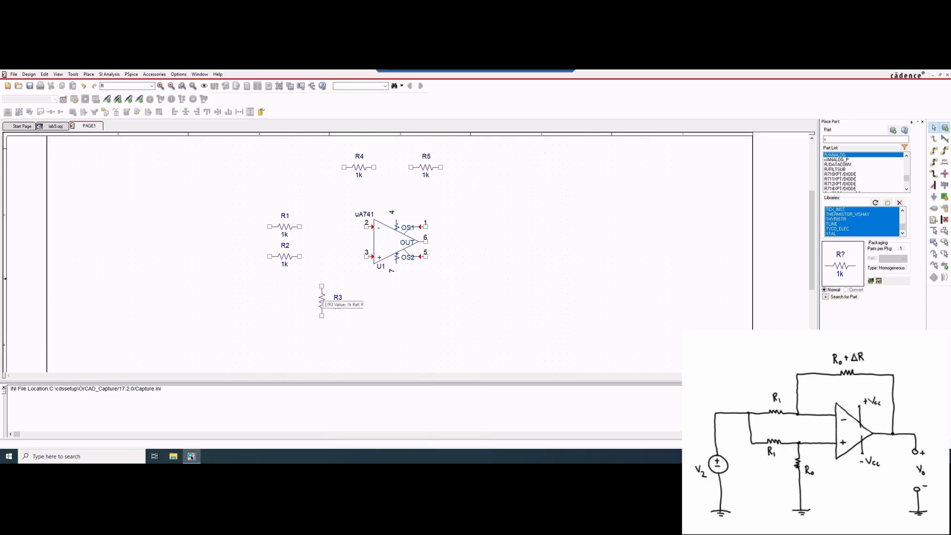
{"action": "left_click", "coordinate": [284, 264]}
{"action": "left_click", "coordinate": [284, 234]}
{"action": "left_click", "coordinate": [359, 175]}
{"action": "left_click", "coordinate": [425, 175]}
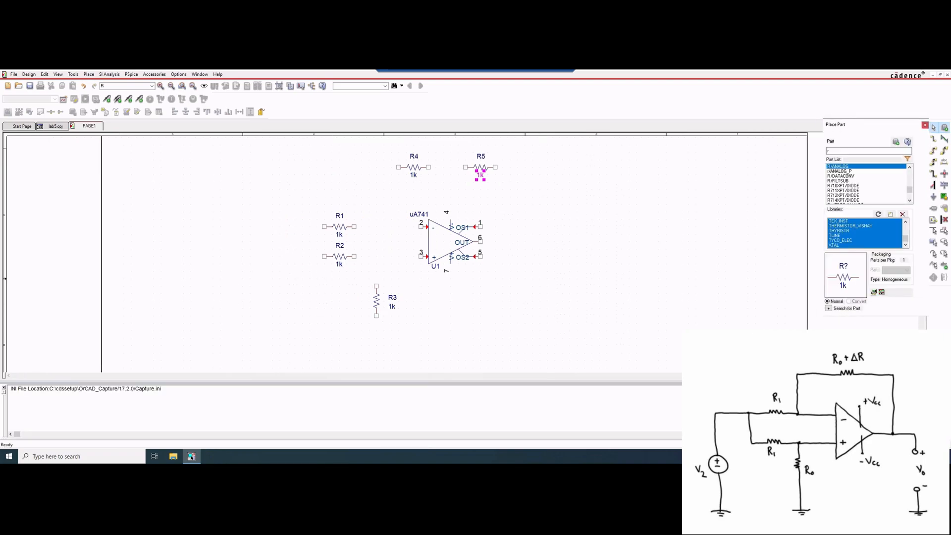
{"action": "key", "text": "Escape"}
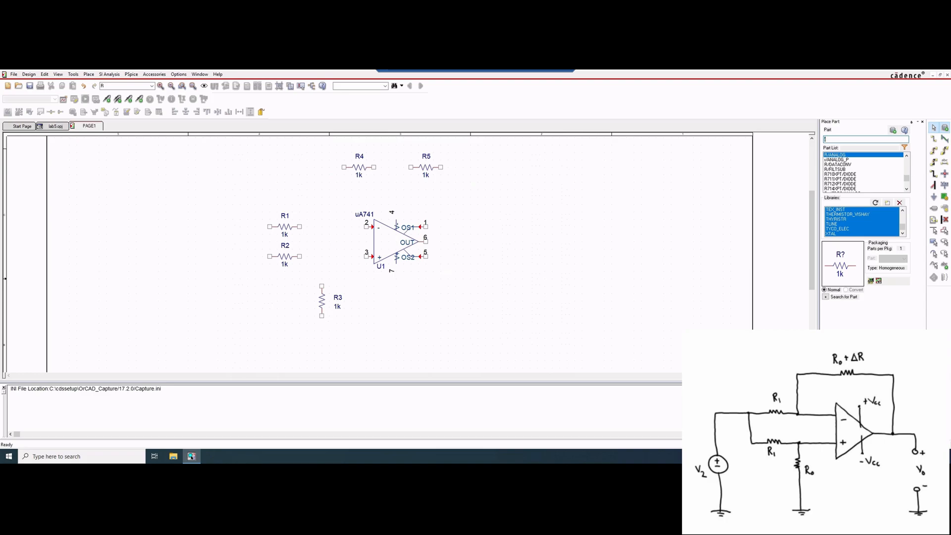
Place a VSIN source on the input side of the circuit, left of resistors R1 and R2
{"action": "type", "text": "vsin"}
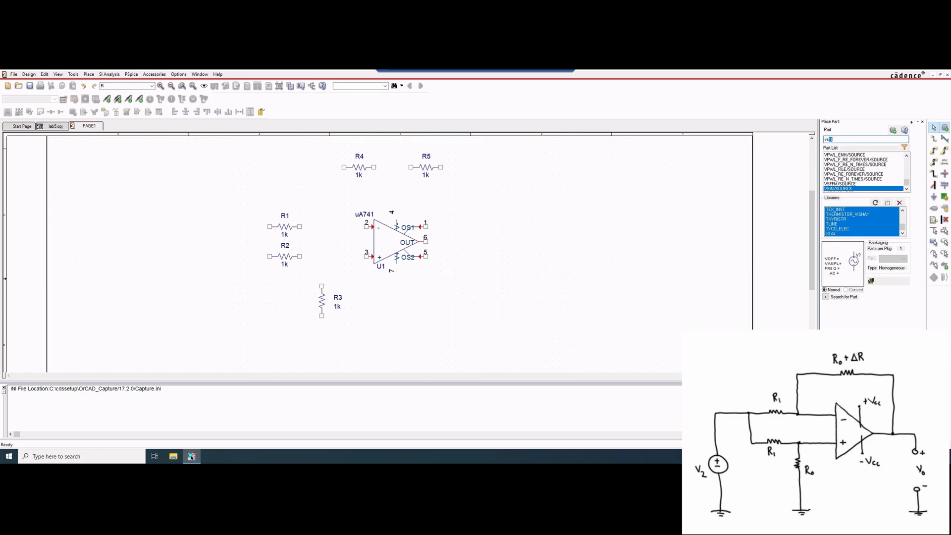
{"action": "key", "text": "Return"}
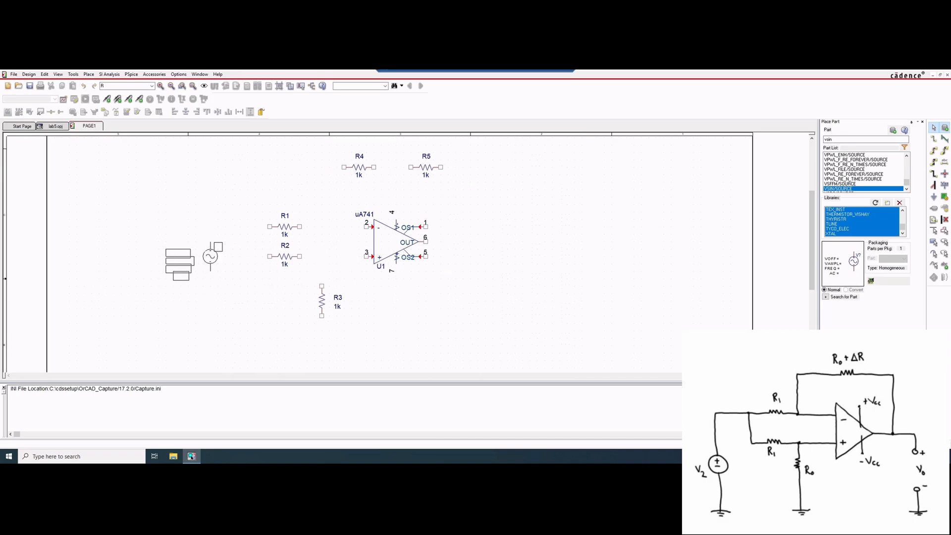
{"action": "left_click", "coordinate": [210, 243]}
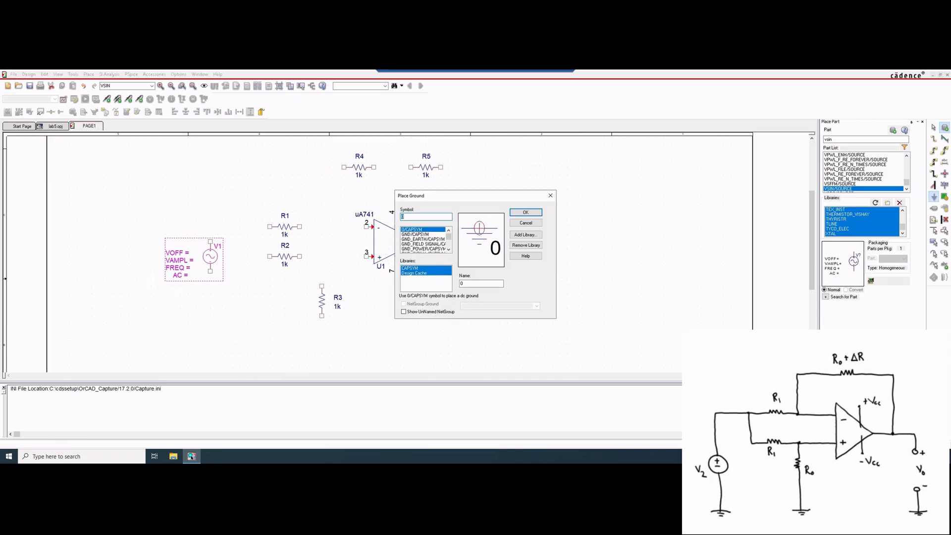
Place two 0/CAPSYM ground symbols, one below resistor R3 and one below the VSIN source
{"action": "key", "text": "Return"}
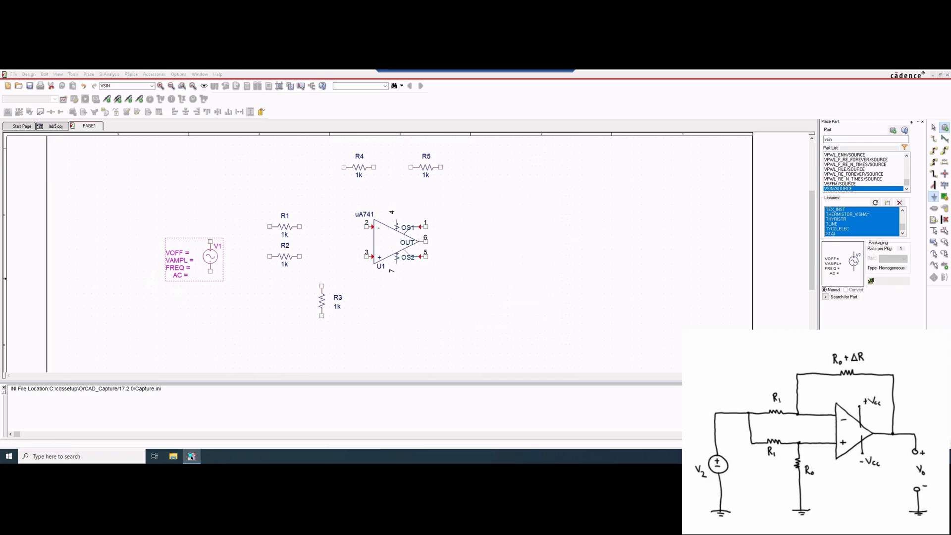
{"action": "left_click", "coordinate": [322, 339]}
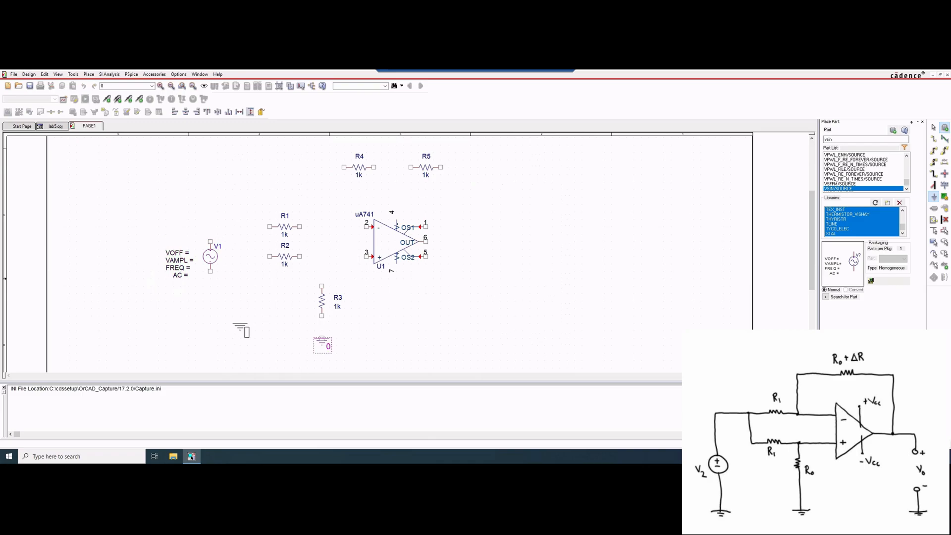
{"action": "left_click", "coordinate": [211, 339]}
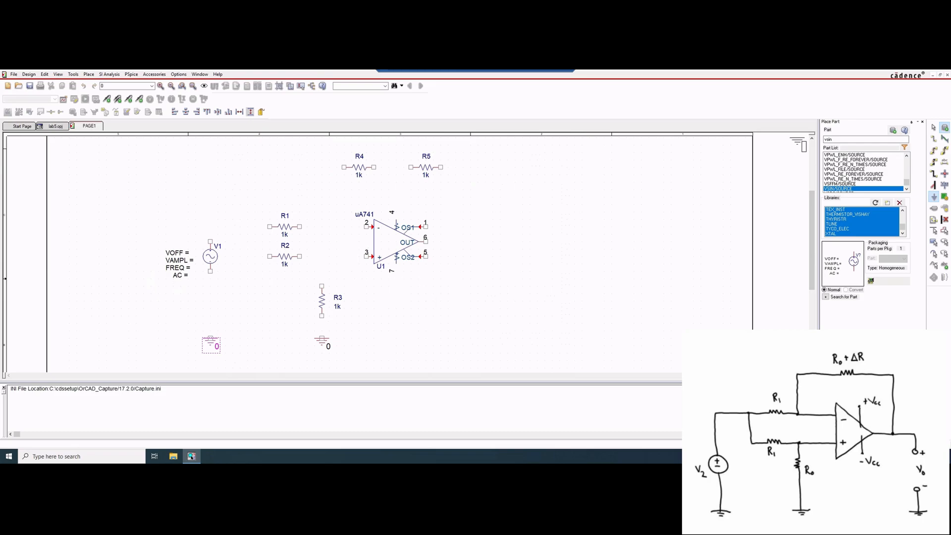
Wire the op-amp's inverting input through R1 to the top of V1, and V1's lower terminal to its ground
{"action": "left_click", "coordinate": [933, 139]}
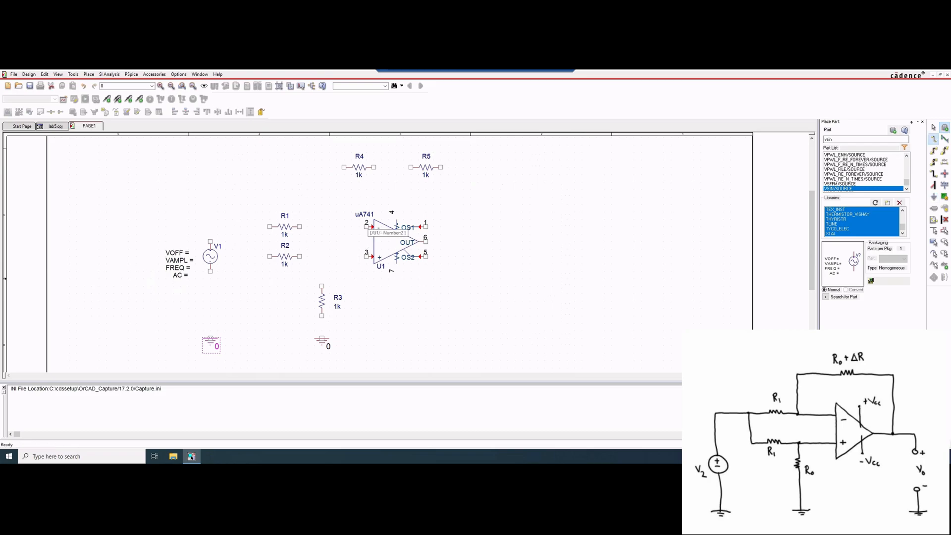
{"action": "left_click", "coordinate": [366, 227]}
{"action": "left_click", "coordinate": [299, 226]}
{"action": "left_click", "coordinate": [269, 227]}
{"action": "left_click", "coordinate": [211, 241]}
{"action": "left_click", "coordinate": [210, 271]}
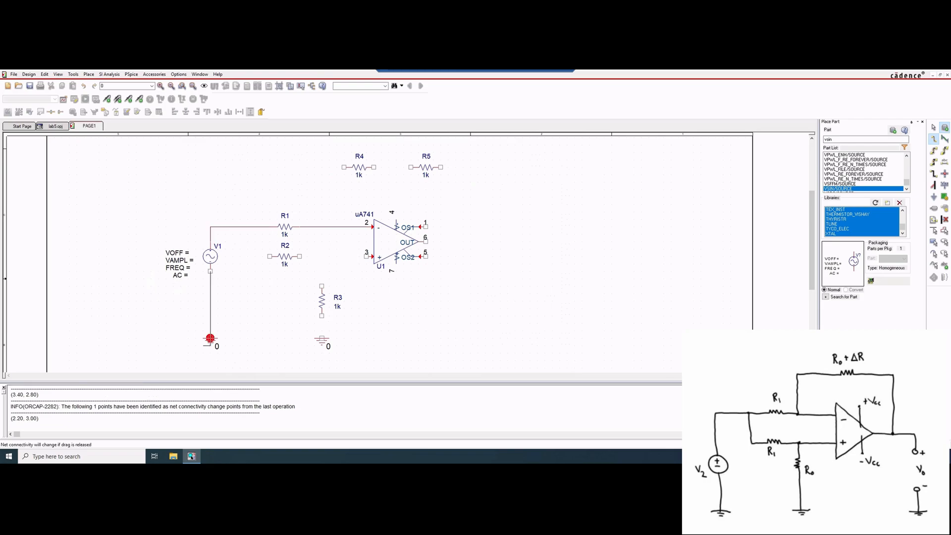
{"action": "left_click", "coordinate": [210, 338]}
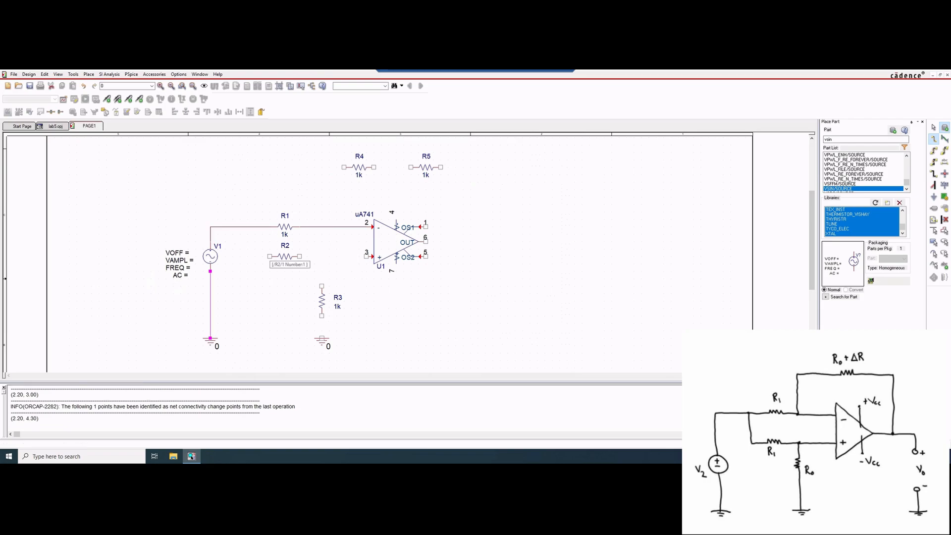
Wire R2 from the V1–R1 line to the op-amp's non-inverting input, with R3 connected from that input line to ground
{"action": "left_click", "coordinate": [270, 256]}
{"action": "left_click", "coordinate": [240, 226]}
{"action": "left_click", "coordinate": [247, 226]}
{"action": "left_click", "coordinate": [299, 256]}
{"action": "left_click", "coordinate": [322, 286]}
{"action": "left_click", "coordinate": [322, 316]}
{"action": "left_click", "coordinate": [321, 338]}
{"action": "left_click", "coordinate": [321, 256]}
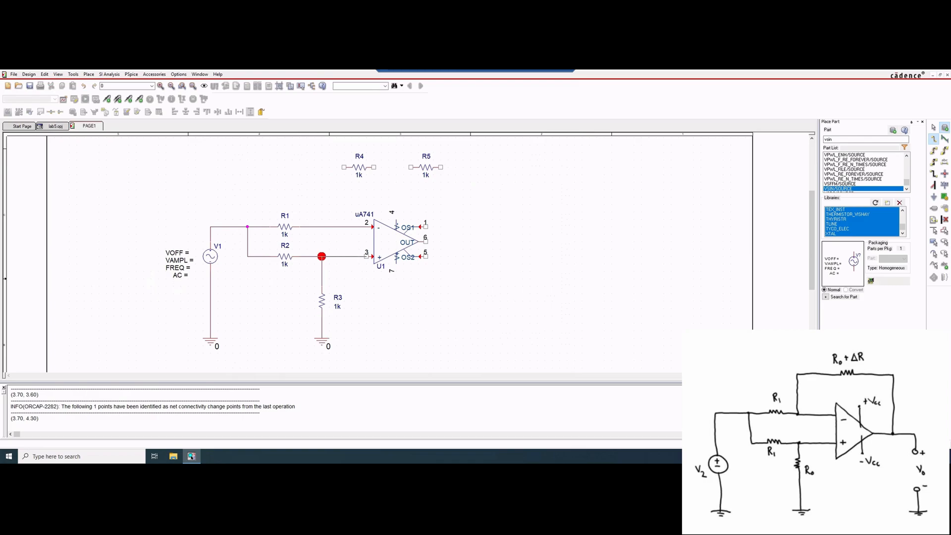
{"action": "left_click", "coordinate": [366, 256]}
{"action": "key", "text": "Escape"}
Set the V1 source's VOFF to 0V, VAMPL to 2V and FREQ to 500Hz
{"action": "double_click", "coordinate": [175, 252]}
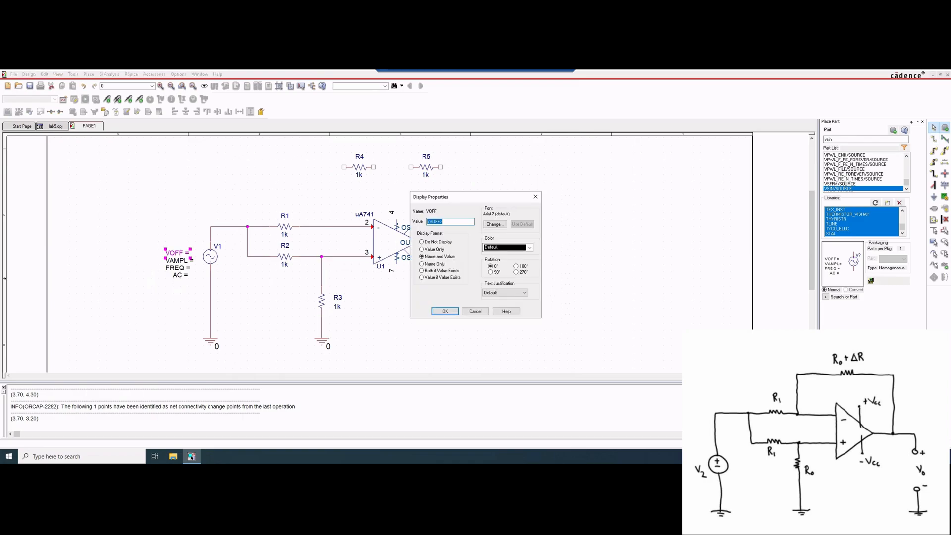
{"action": "type", "text": "0V"}
{"action": "key", "text": "Return"}
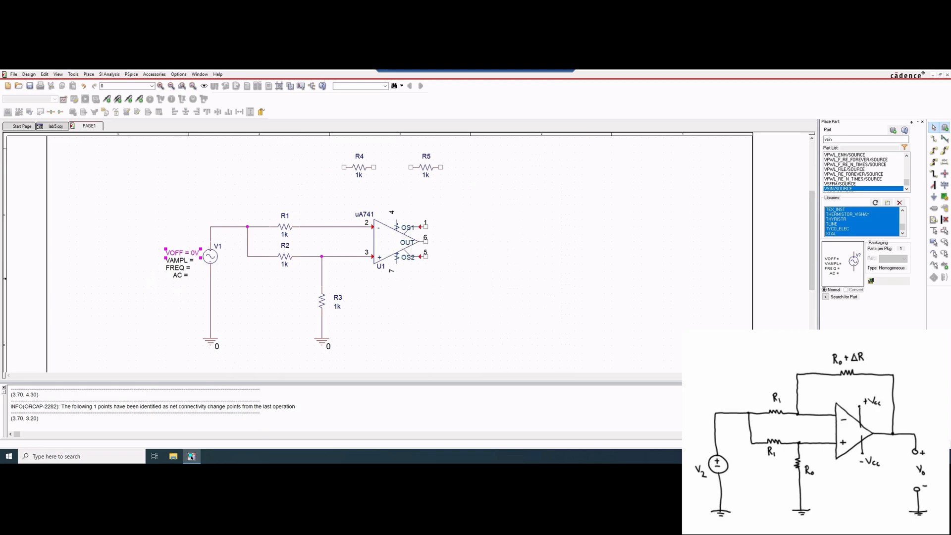
{"action": "double_click", "coordinate": [179, 260]}
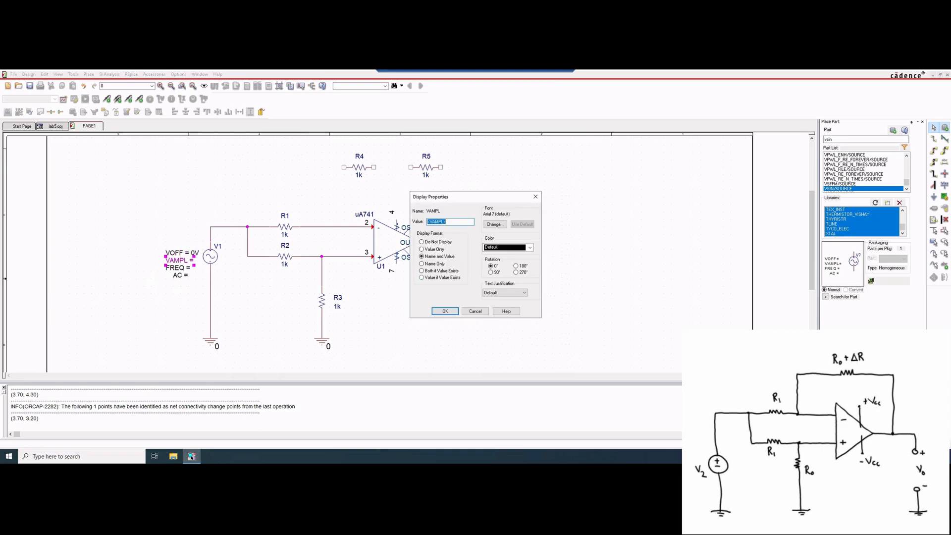
{"action": "type", "text": "2V"}
{"action": "key", "text": "Return"}
{"action": "double_click", "coordinate": [177, 268]}
{"action": "type", "text": "500Hz"}
{"action": "key", "text": "Return"}
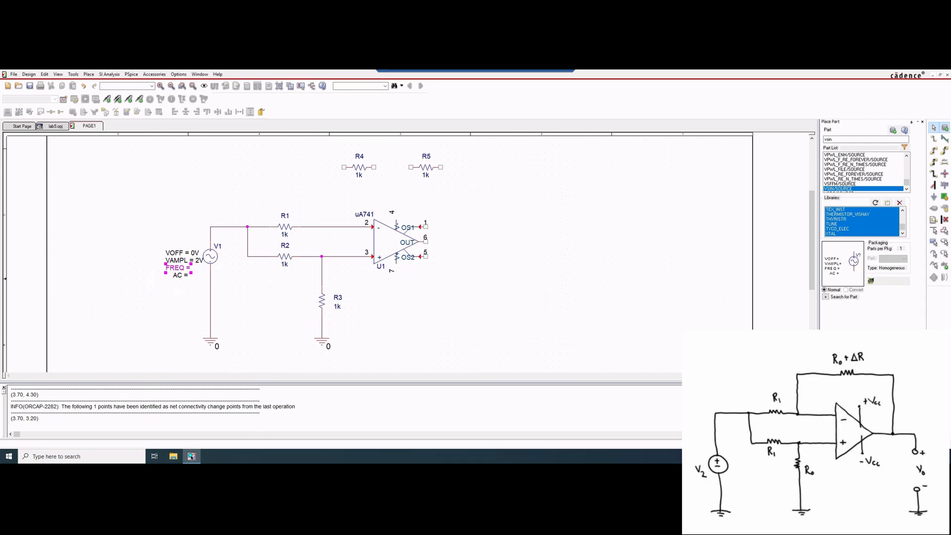
{"action": "left_click", "coordinate": [181, 276]}
{"action": "key", "text": "Escape"}
Set the values of resistors R2 and R1 to 1.95k each
{"action": "double_click", "coordinate": [284, 263]}
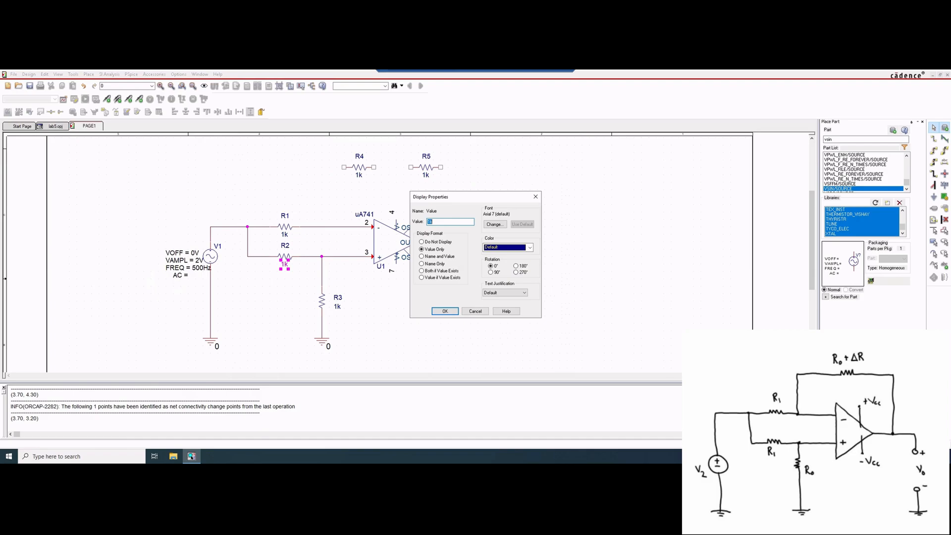
{"action": "type", "text": "1.99k"}
{"action": "key", "text": "Return"}
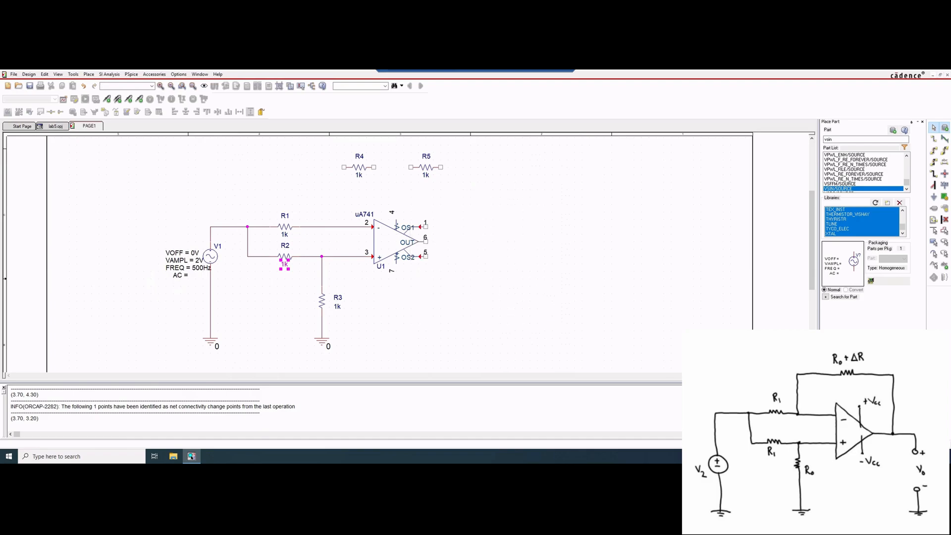
{"action": "double_click", "coordinate": [289, 264]}
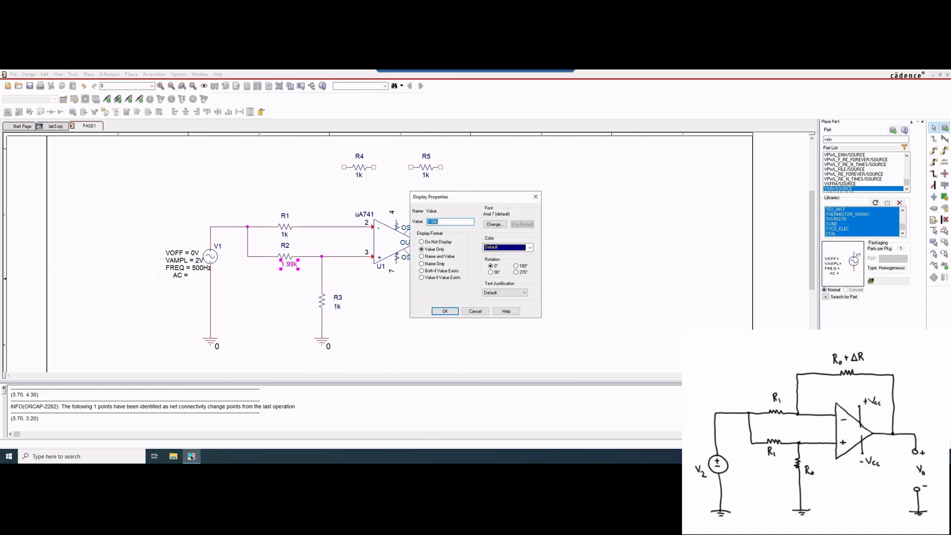
{"action": "left_click", "coordinate": [434, 221]}
{"action": "key", "text": "BackSpace"}
{"action": "type", "text": "5"}
{"action": "key", "text": "Return"}
{"action": "double_click", "coordinate": [285, 234]}
{"action": "type", "text": "1.95k"}
{"action": "key", "text": "Return"}
{"action": "left_click", "coordinate": [286, 245]}
{"action": "left_click", "coordinate": [285, 216]}
{"action": "left_click", "coordinate": [285, 245]}
{"action": "left_click", "coordinate": [285, 216]}
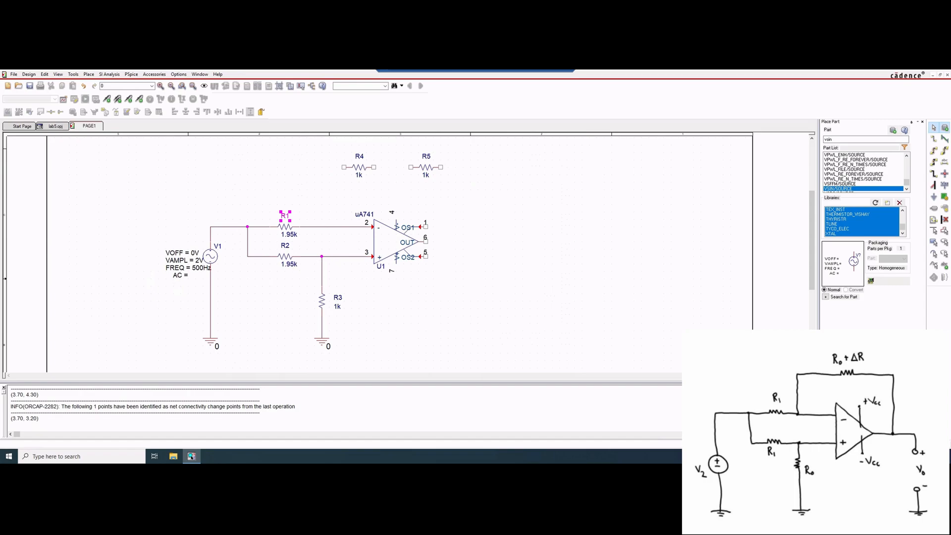
{"action": "left_click", "coordinate": [285, 245]}
{"action": "mouse_move", "coordinate": [321, 144]}
{"action": "left_mouse_down"}
{"action": "mouse_move", "coordinate": [456, 175]}
{"action": "mouse_move", "coordinate": [456, 182]}
{"action": "left_mouse_up"}
{"action": "left_click", "coordinate": [456, 183]}
Wire the feedback loop from the op-amp output up through R5 and R4 to the inverting input line
{"action": "left_click", "coordinate": [426, 241]}
{"action": "left_click", "coordinate": [515, 241]}
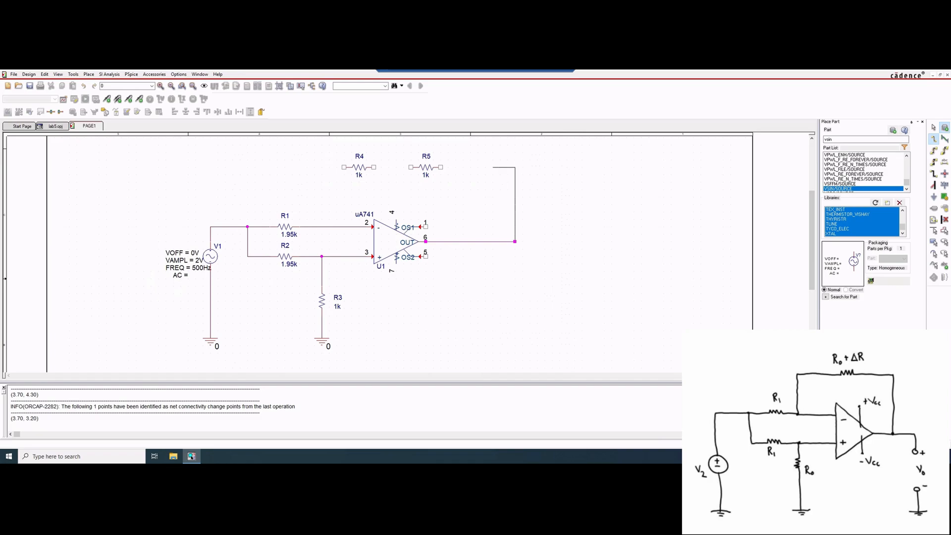
{"action": "left_click", "coordinate": [441, 167]}
{"action": "left_click", "coordinate": [411, 168]}
{"action": "left_click", "coordinate": [373, 167]}
{"action": "left_click", "coordinate": [344, 167]}
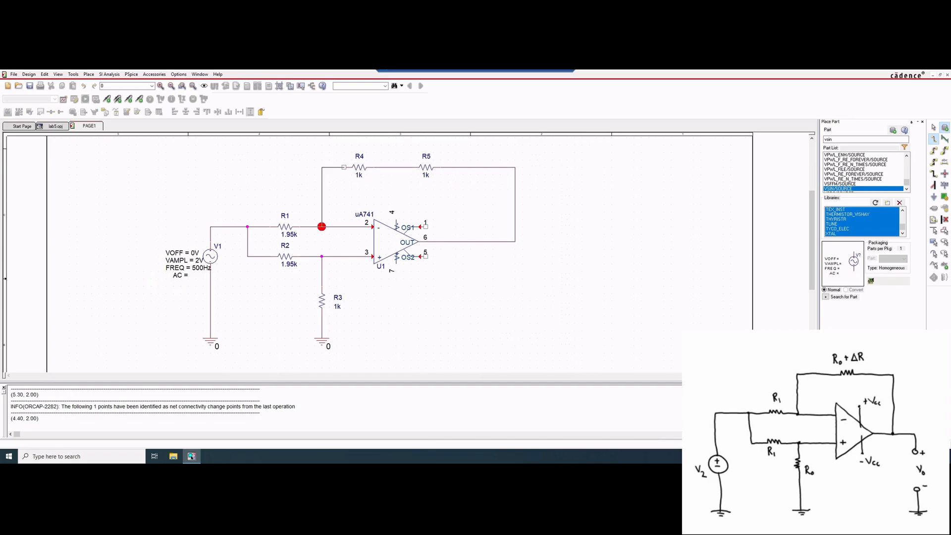
{"action": "left_click", "coordinate": [321, 226]}
Place two VDC sources near the op-amp, one above its output line and one below it
{"action": "left_click", "coordinate": [837, 140]}
{"action": "key", "text": "BackSpace"}
{"action": "key", "text": "BackSpace"}
{"action": "key", "text": "BackSpace"}
{"action": "key", "text": "BackSpace"}
{"action": "type", "text": "vdc"}
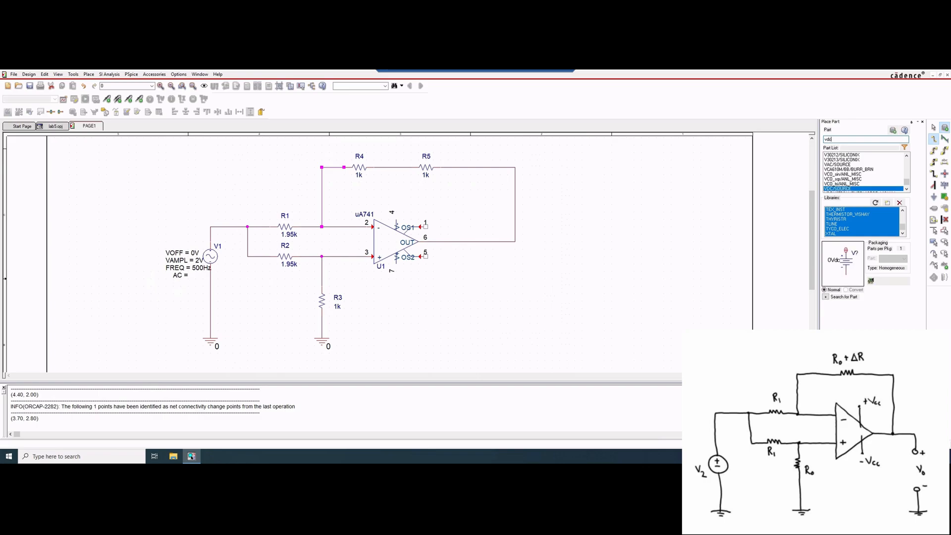
{"action": "key", "text": "Return"}
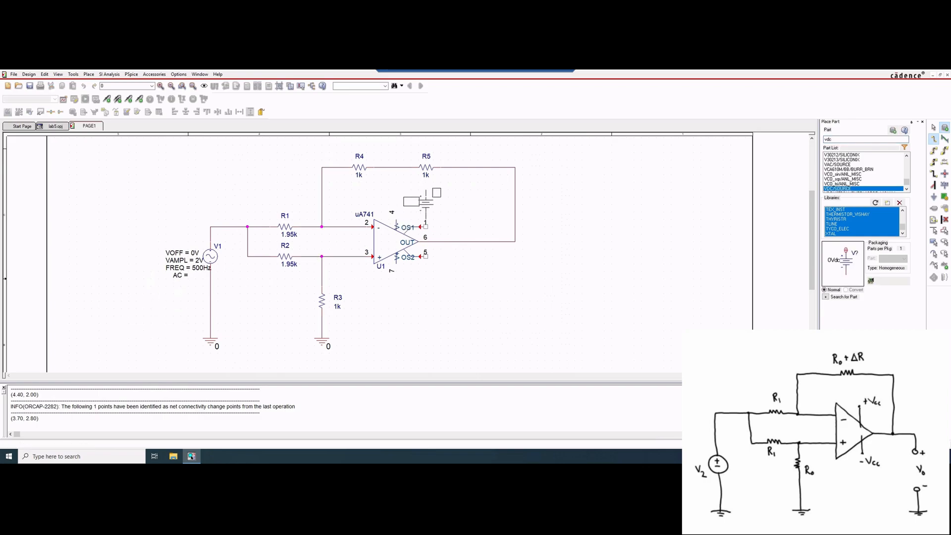
{"action": "left_click", "coordinate": [440, 190]}
{"action": "key", "text": "Escape"}
Place a ground symbol to the right of each of the two VDC sources V2 and V3
{"action": "key", "text": "g"}
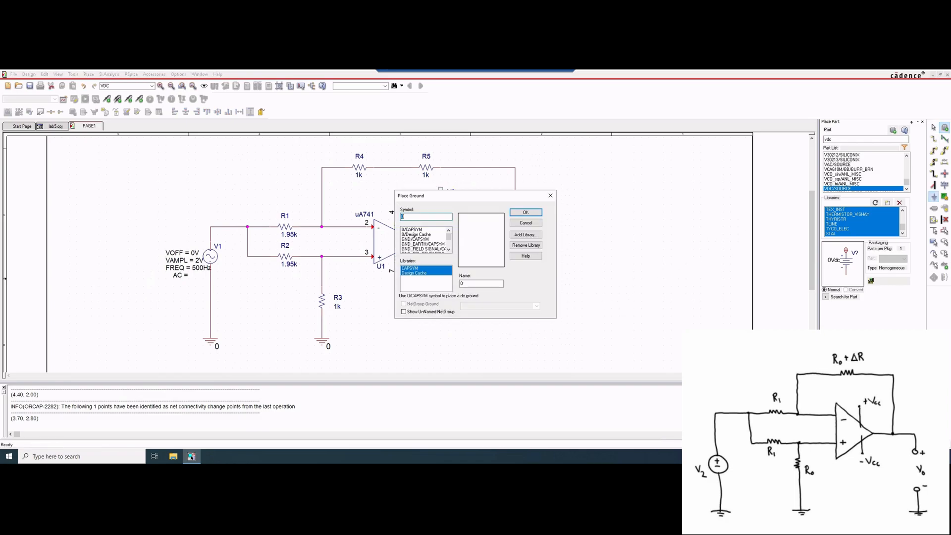
{"action": "left_click", "coordinate": [525, 222]}
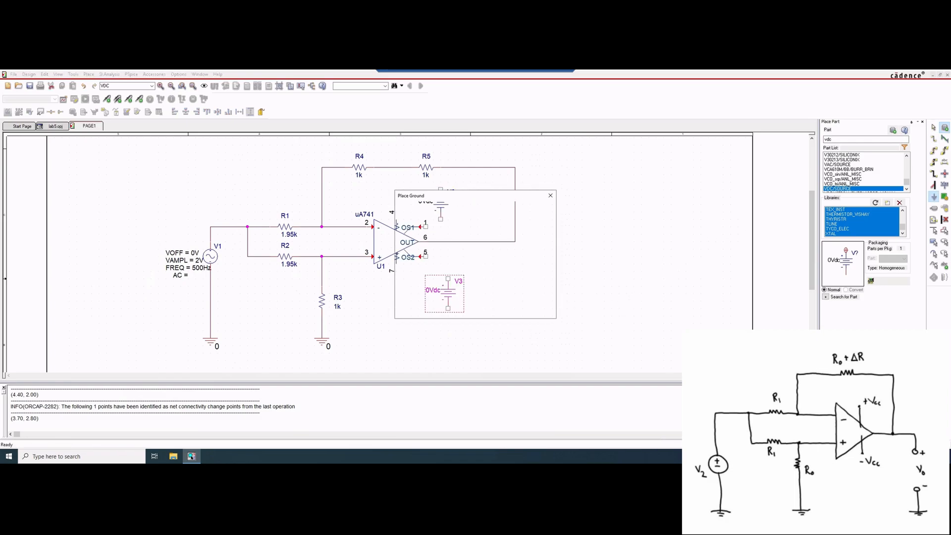
{"action": "left_click", "coordinate": [932, 197]}
{"action": "left_click", "coordinate": [525, 212]}
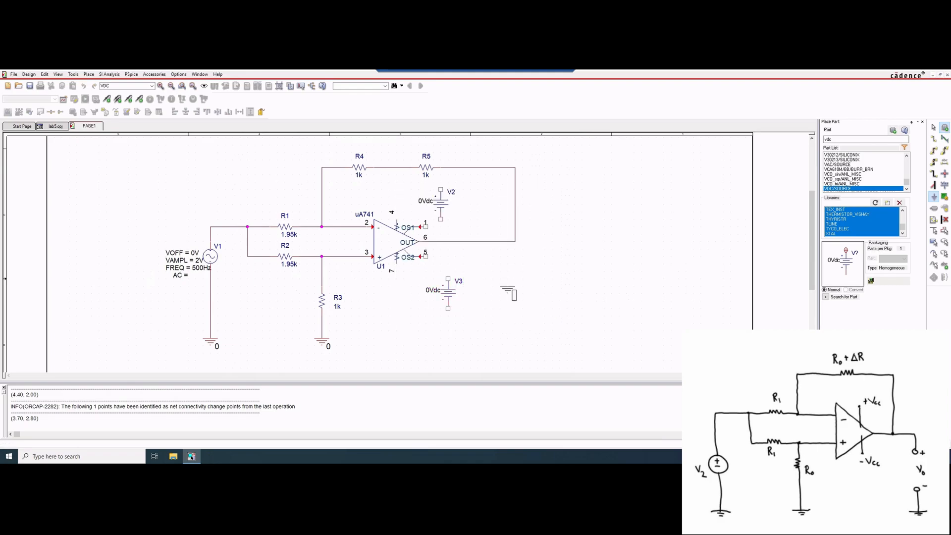
{"action": "left_click", "coordinate": [507, 295]}
{"action": "left_click", "coordinate": [493, 201]}
{"action": "key", "text": "Escape"}
{"action": "right_click", "coordinate": [443, 201]}
{"action": "left_click", "coordinate": [440, 202]}
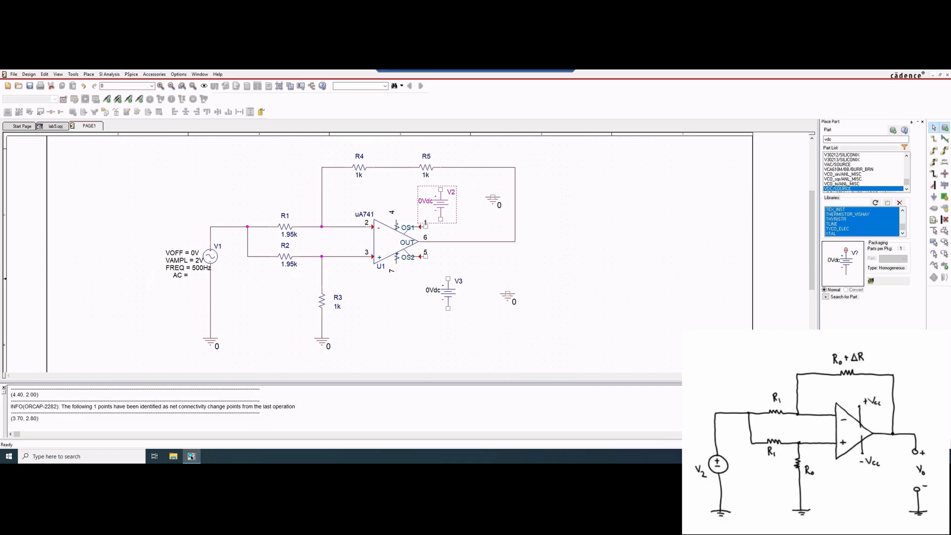
{"action": "key", "text": "Escape"}
{"action": "left_click_drag", "start_coordinate": [448, 212], "coordinate": [448, 219]}
{"action": "left_click_drag", "start_coordinate": [425, 182], "coordinate": [448, 198]}
{"action": "key", "text": "Escape"}
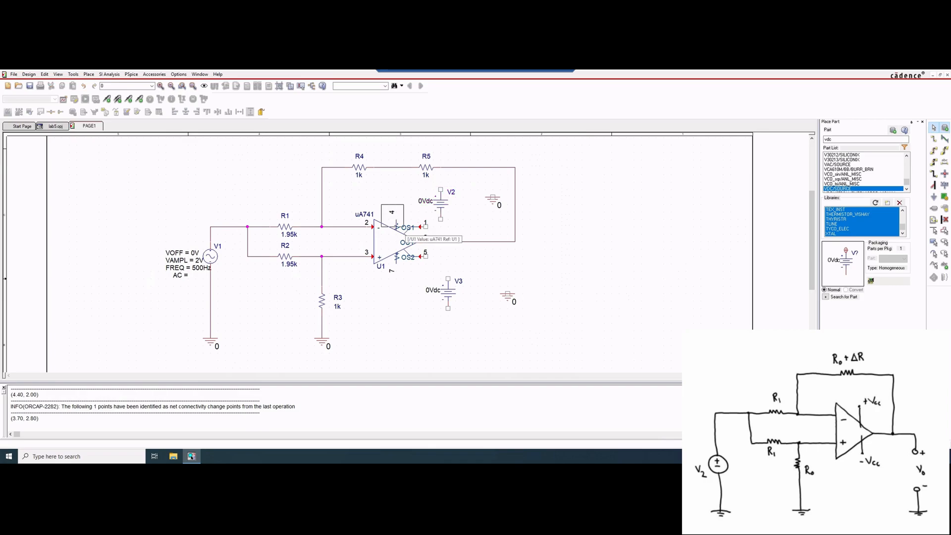
{"action": "left_click", "coordinate": [391, 270]}
Rotate the V2 source three times so it lies horizontally with its positive terminal facing the ground symbol
{"action": "left_click", "coordinate": [441, 201]}
{"action": "right_click", "coordinate": [440, 198]}
{"action": "left_click", "coordinate": [458, 174]}
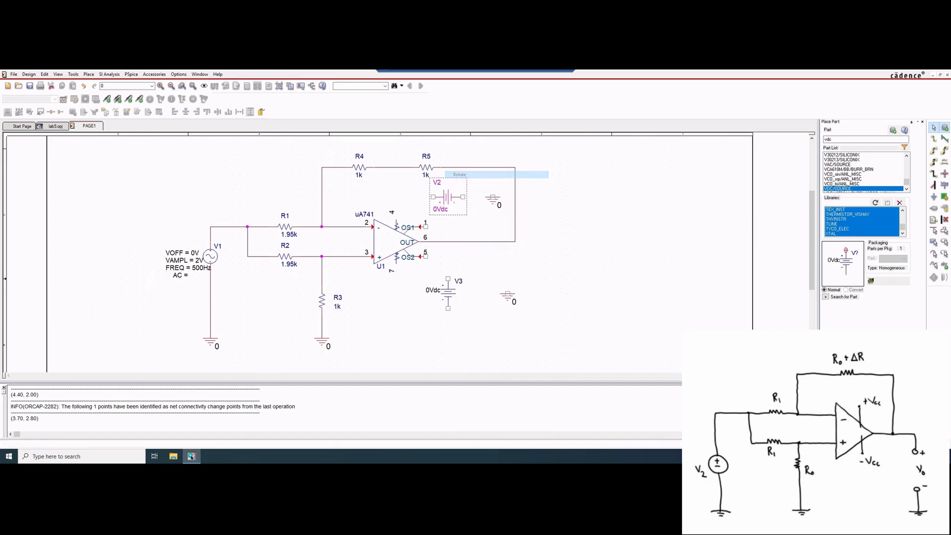
{"action": "right_click", "coordinate": [442, 201]}
{"action": "left_click", "coordinate": [459, 175]}
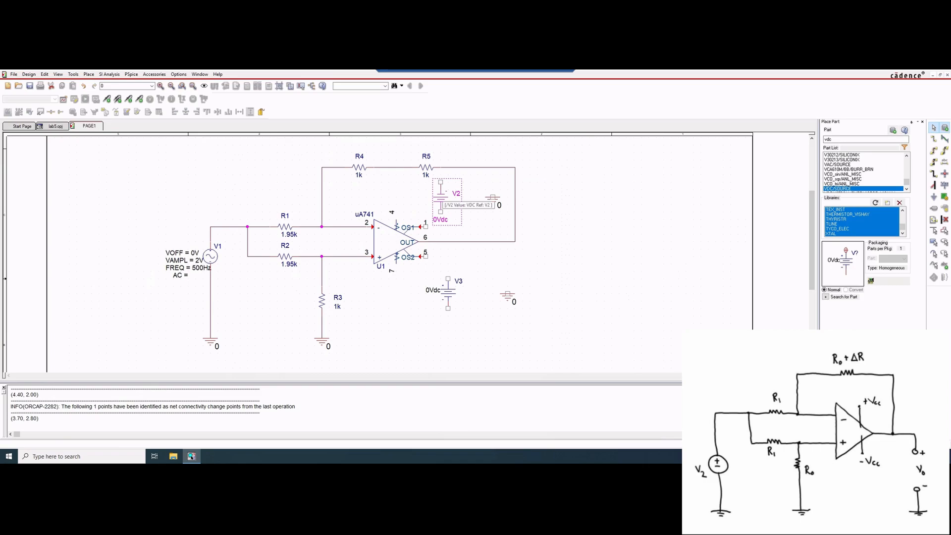
{"action": "right_click", "coordinate": [442, 201]}
{"action": "left_click", "coordinate": [459, 175]}
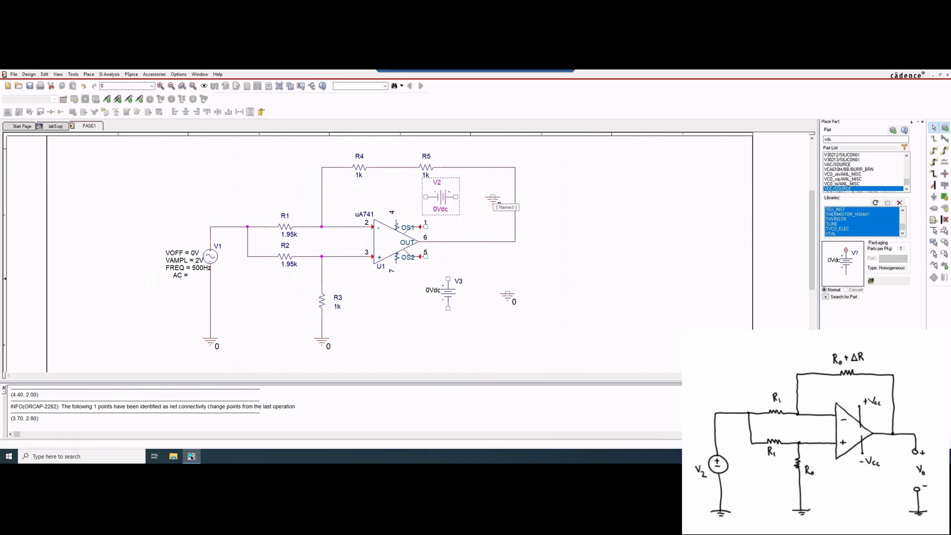
Rotate the ground symbol beside V2 once and move it up in line with the source
{"action": "right_click", "coordinate": [492, 200]}
{"action": "left_click", "coordinate": [509, 223]}
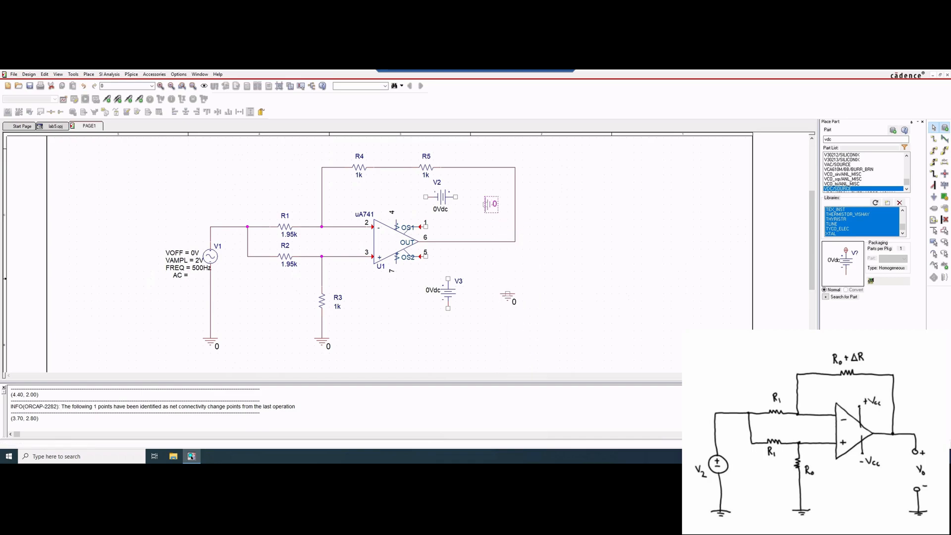
{"action": "left_click_drag", "start_coordinate": [491, 202], "coordinate": [489, 194]}
Rotate the V3 source below the op-amp once so it lies horizontally
{"action": "left_click", "coordinate": [447, 292]}
{"action": "right_click", "coordinate": [447, 292]}
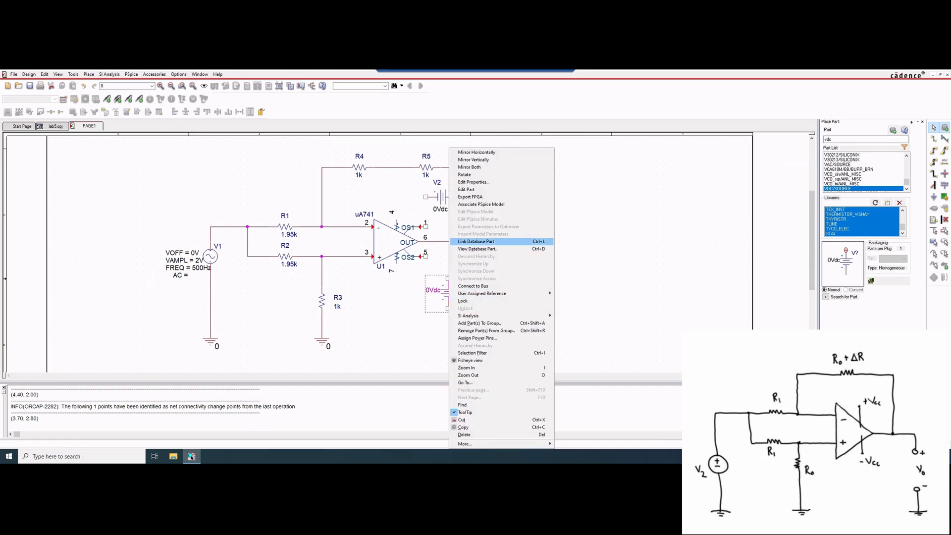
{"action": "left_click", "coordinate": [464, 174]}
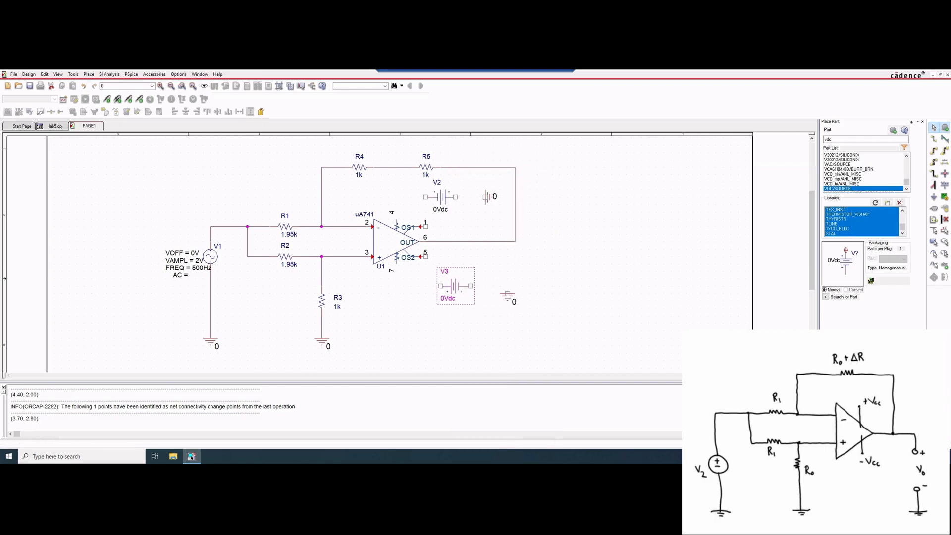
Rotate the ground symbol beside V3 once and bring the symbol and the source into line below the op-amp
{"action": "left_click", "coordinate": [507, 298]}
{"action": "right_click", "coordinate": [508, 298]}
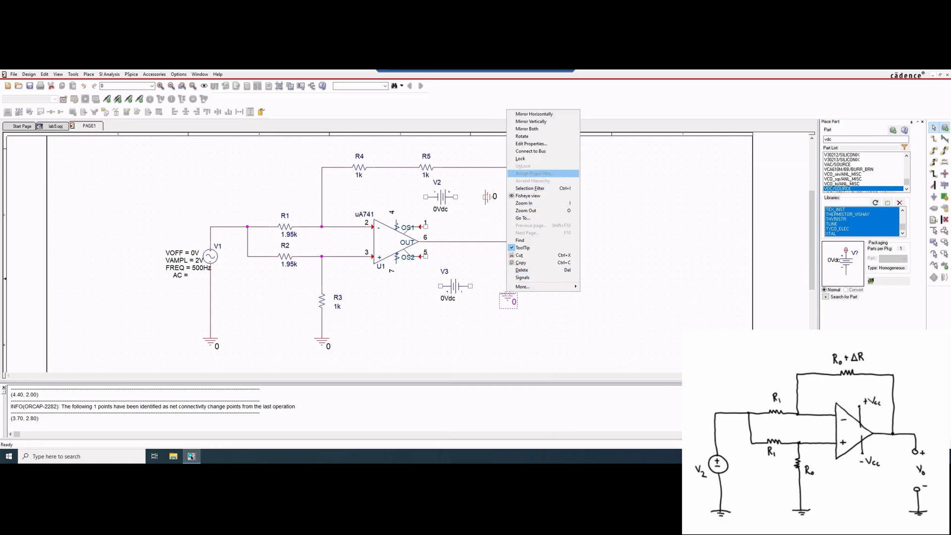
{"action": "left_click", "coordinate": [524, 136]}
{"action": "left_click_drag", "start_coordinate": [506, 286], "coordinate": [447, 286]}
Wire V2 between op-amp pin 4 and its ground symbol, and V3 between pin 7 and its ground symbol
{"action": "left_click", "coordinate": [934, 138]}
{"action": "left_click", "coordinate": [455, 196]}
{"action": "left_click", "coordinate": [485, 197]}
{"action": "left_click", "coordinate": [425, 197]}
{"action": "left_click", "coordinate": [396, 197]}
{"action": "left_click", "coordinate": [396, 218]}
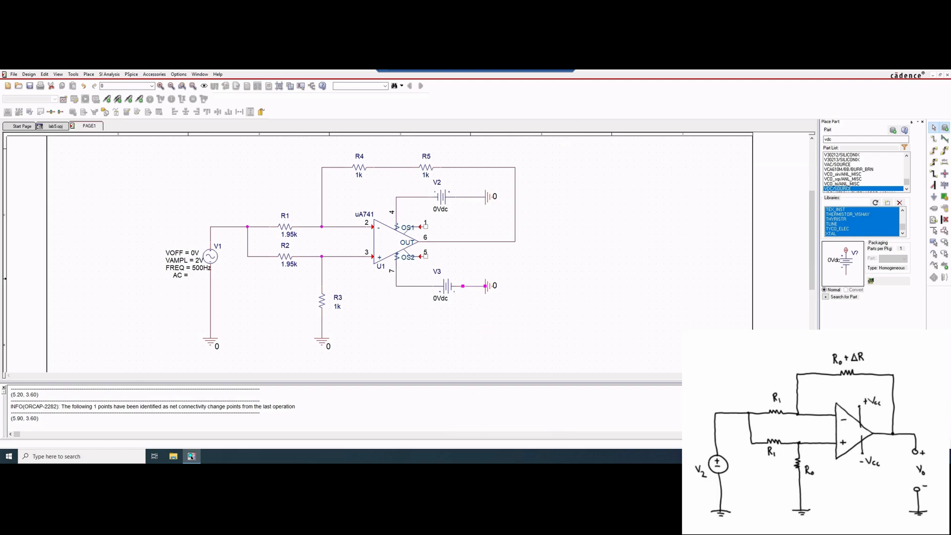
Set the DC value of source V2 to 5Vdc
{"action": "double_click", "coordinate": [440, 208]}
{"action": "left_click", "coordinate": [433, 221]}
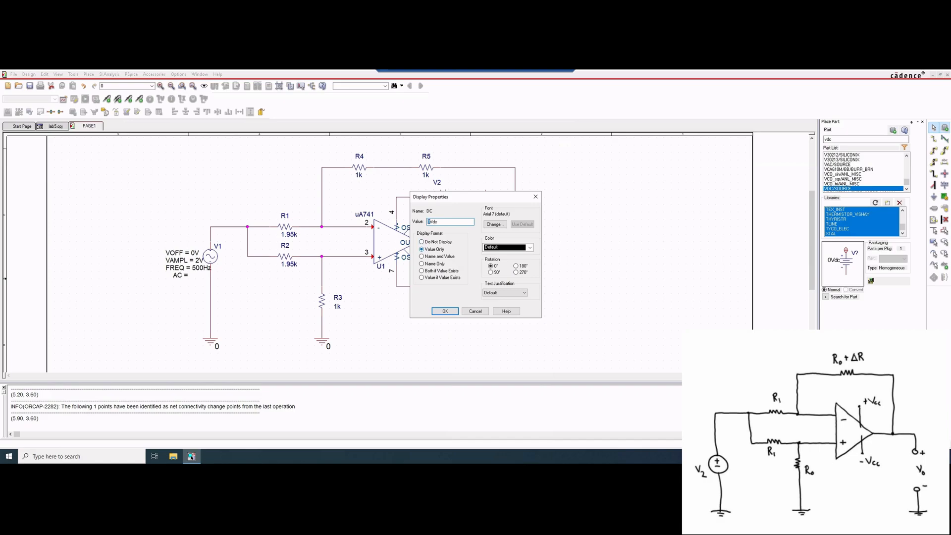
{"action": "key", "text": "Return"}
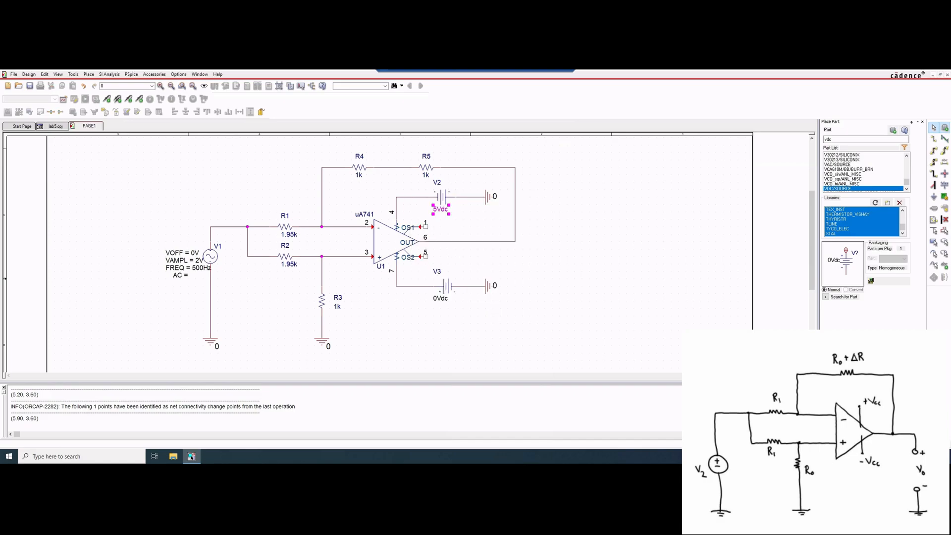
{"action": "key", "text": "Escape"}
{"action": "left_click", "coordinate": [441, 196]}
Set the DC value of source V3 to 5Vdc
{"action": "double_click", "coordinate": [440, 298]}
{"action": "left_click", "coordinate": [429, 222]}
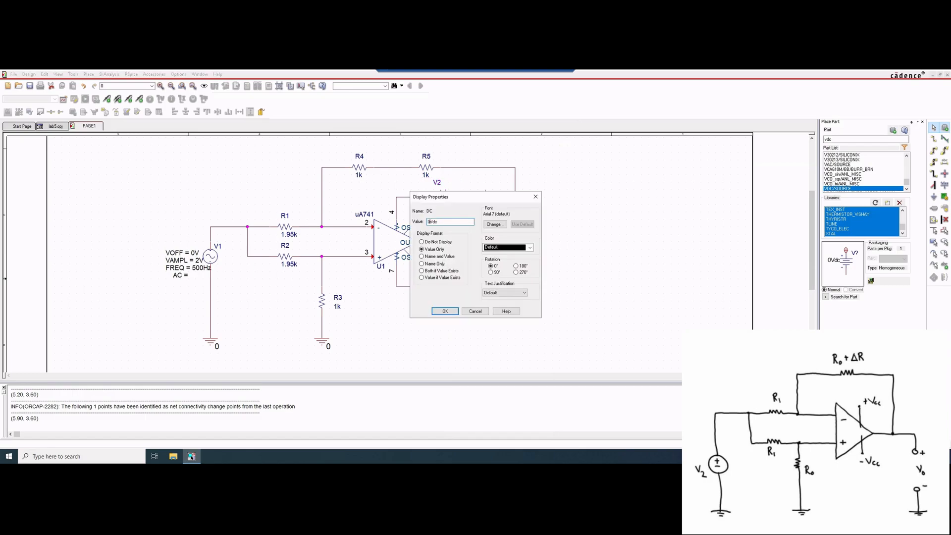
{"action": "key", "text": "BackSpace"}
{"action": "type", "text": "5"}
{"action": "key", "text": "Return"}
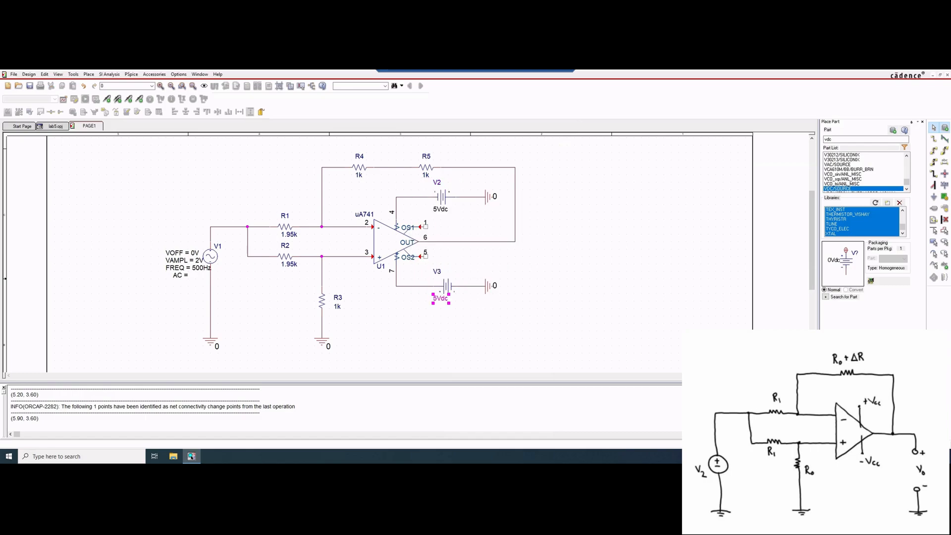
{"action": "key", "text": "Escape"}
Set the value of feedback resistor R4 to 0.996k
{"action": "double_click", "coordinate": [358, 175]}
{"action": "left_click", "coordinate": [432, 222]}
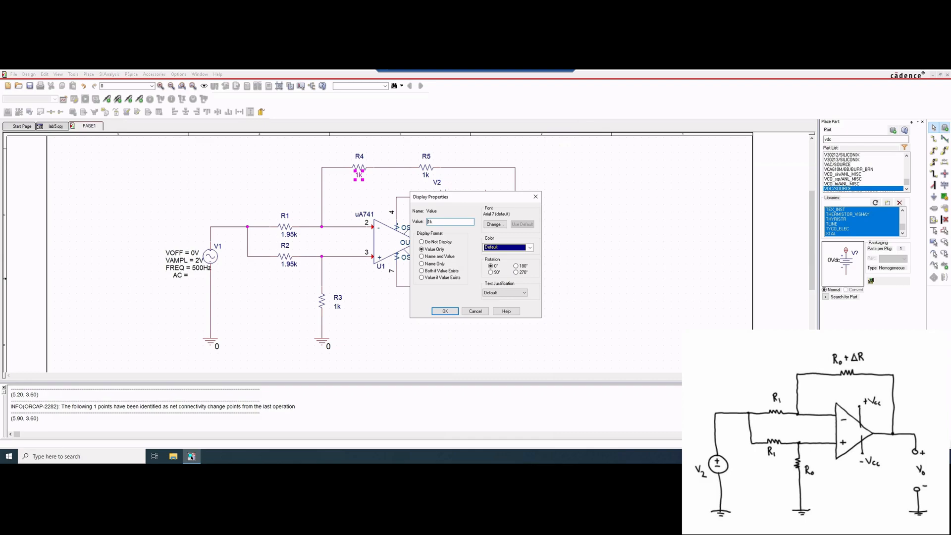
{"action": "type", "text": "0.996"}
{"action": "key", "text": "Return"}
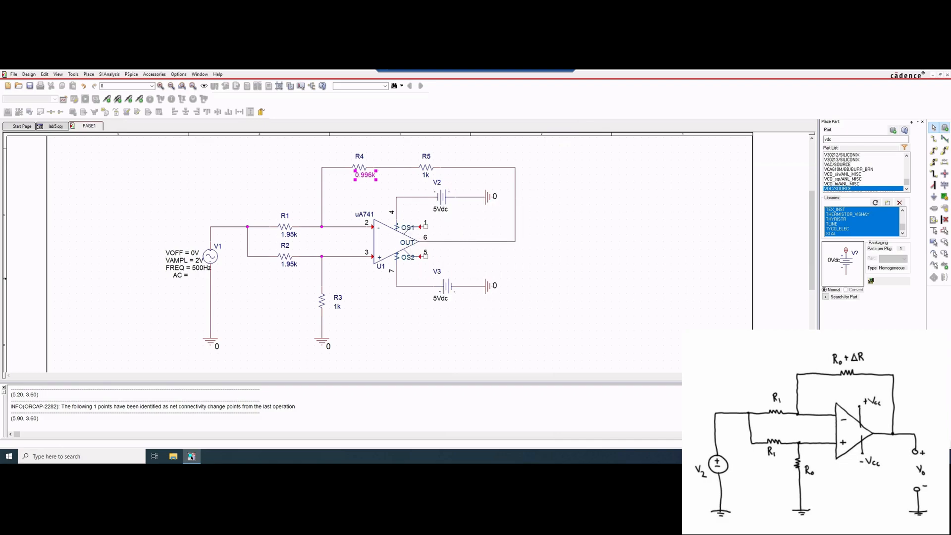
Set the value of feedback resistor R5 to the parameter expression {deltaR}
{"action": "double_click", "coordinate": [425, 174]}
{"action": "left_click", "coordinate": [430, 221]}
{"action": "key", "text": "BackSpace"}
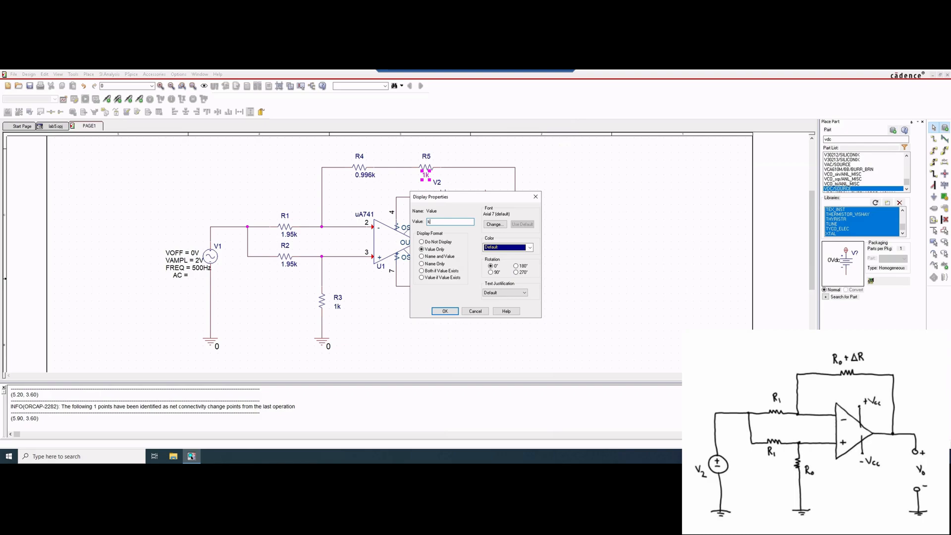
{"action": "key", "text": "BackSpace"}
{"action": "type", "text": "{deltaR"}
{"action": "left_click", "coordinate": [445, 311]}
{"action": "key", "text": "Escape"}
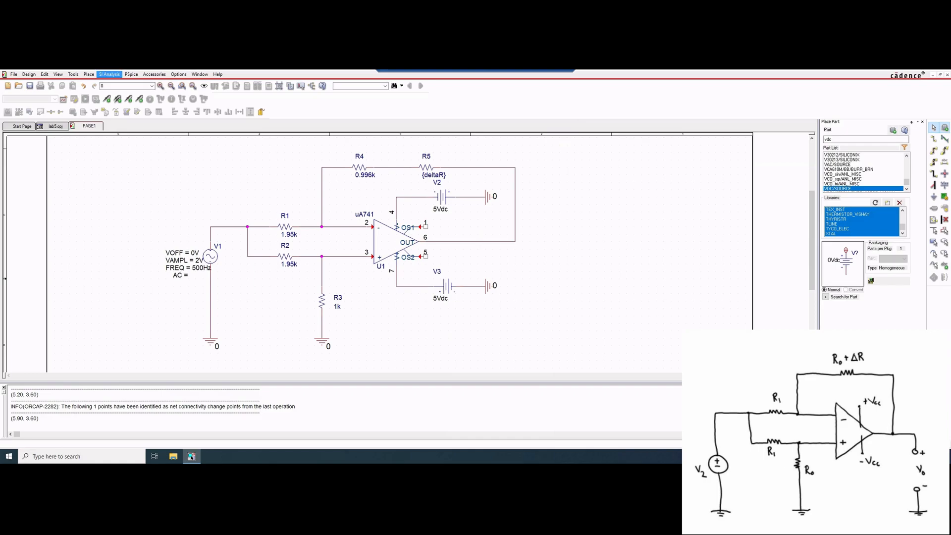
Place a net alias named Vo on the op-amp output wire, on its vertical run down from R5
{"action": "left_click", "coordinate": [88, 74]}
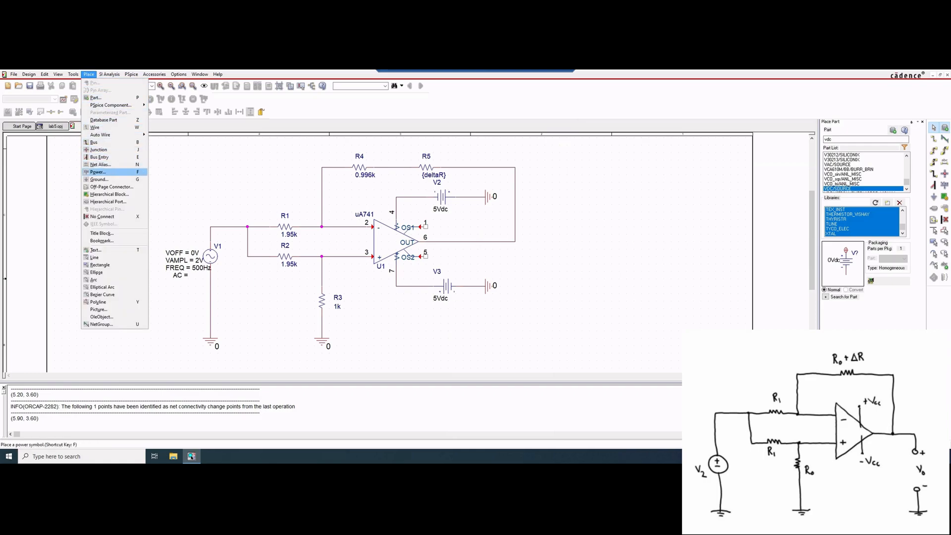
{"action": "left_click", "coordinate": [101, 164]}
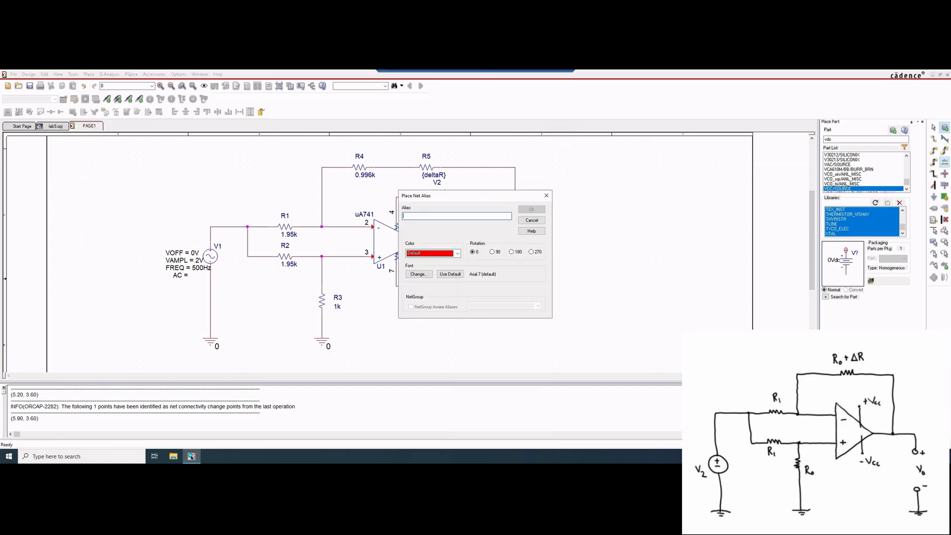
{"action": "type", "text": "Vo"}
{"action": "left_click", "coordinate": [531, 209]}
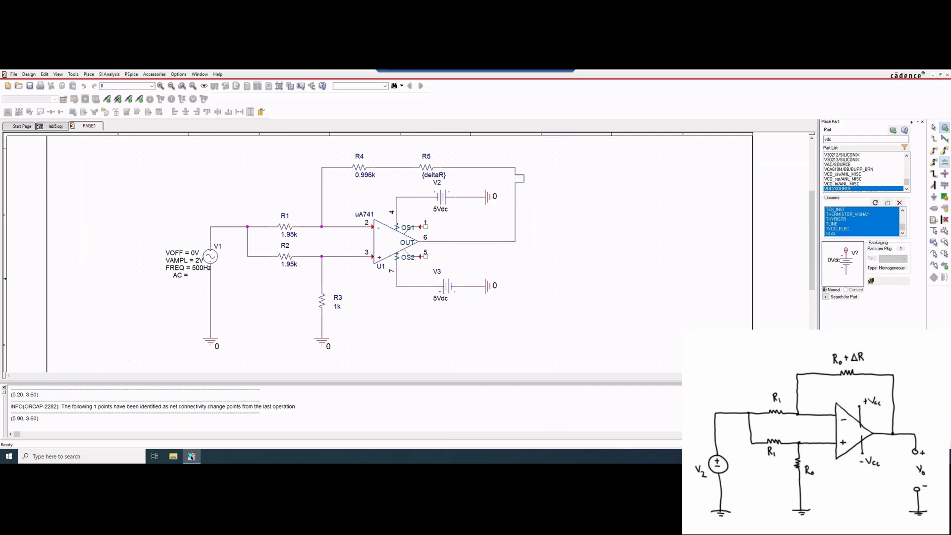
{"action": "key", "text": "Escape"}
Place a net alias named V2 on the wire between the V1 source and resistors R1 and R2
{"action": "left_click", "coordinate": [109, 74]}
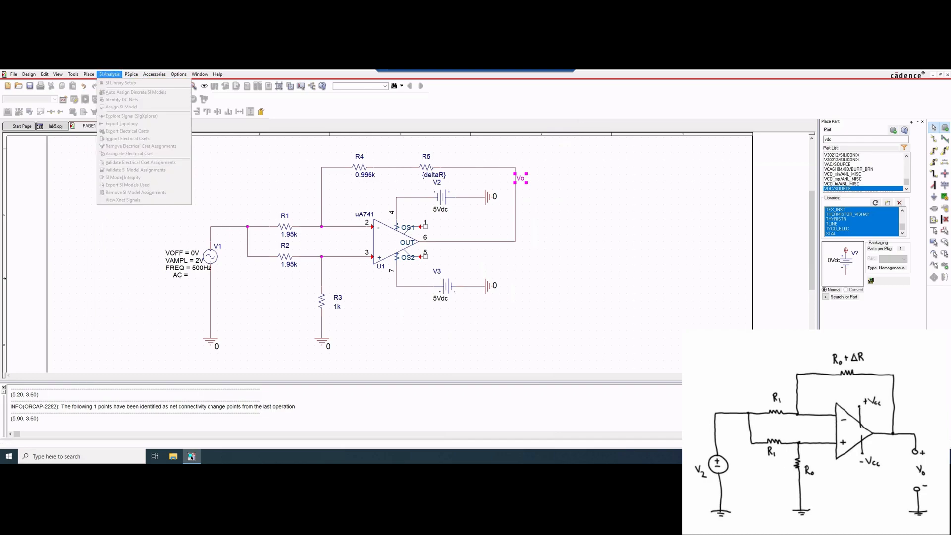
{"action": "mouse_move", "coordinate": [89, 74]}
{"action": "left_click", "coordinate": [102, 165]}
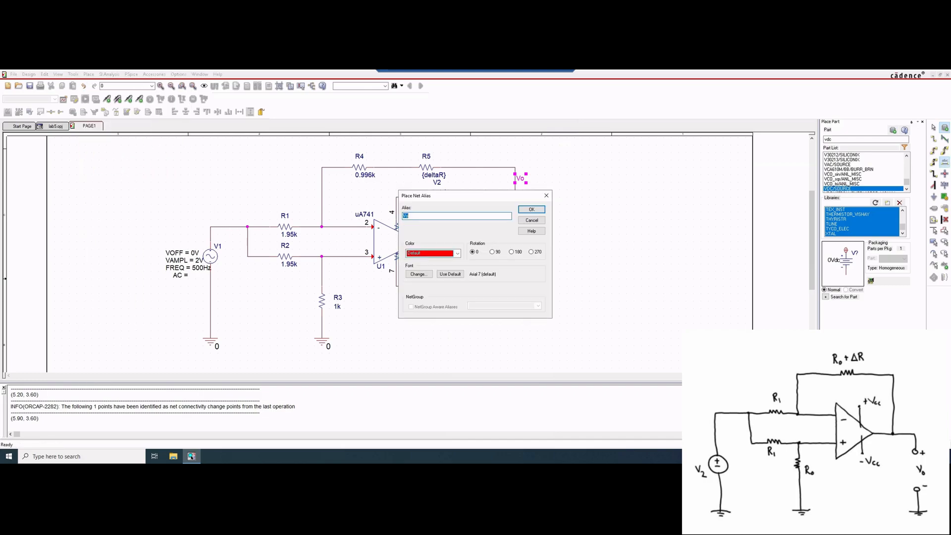
{"action": "type", "text": "V2"}
{"action": "left_click", "coordinate": [531, 209]}
{"action": "left_click", "coordinate": [215, 226]}
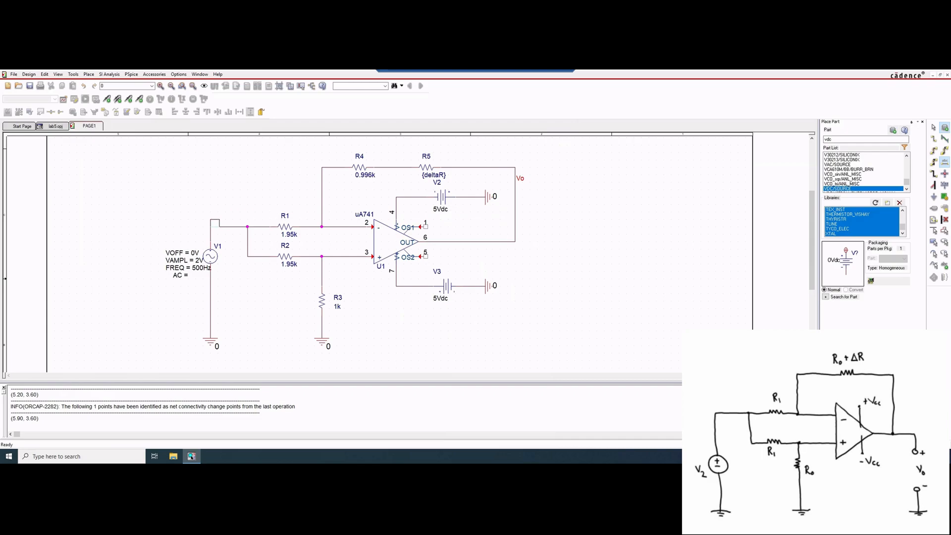
{"action": "key", "text": "Escape"}
{"action": "left_click", "coordinate": [434, 174]}
{"action": "key", "text": "Escape"}
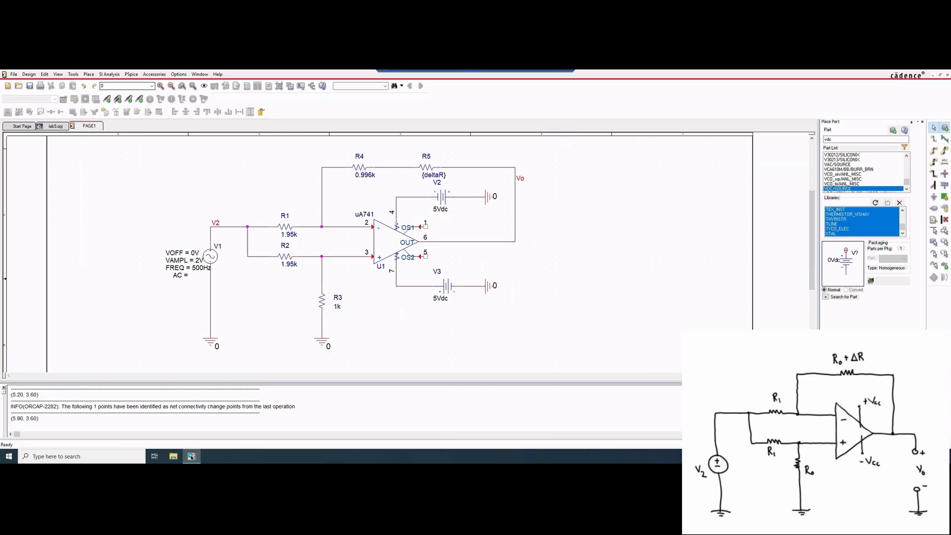
Place a PARAM part in the empty area above R1
{"action": "type", "text": "p"}
{"action": "type", "text": "para"}
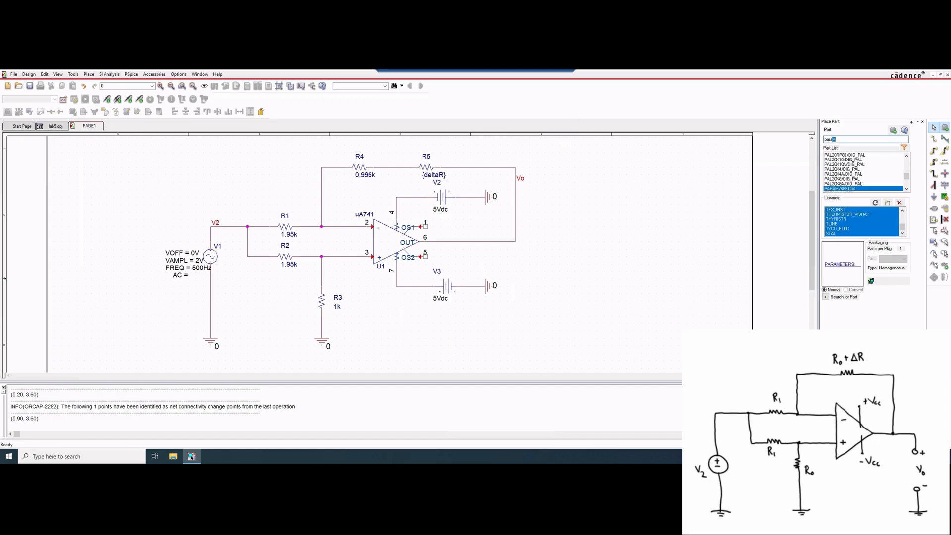
{"action": "key", "text": "Return"}
{"action": "left_click", "coordinate": [269, 177]}
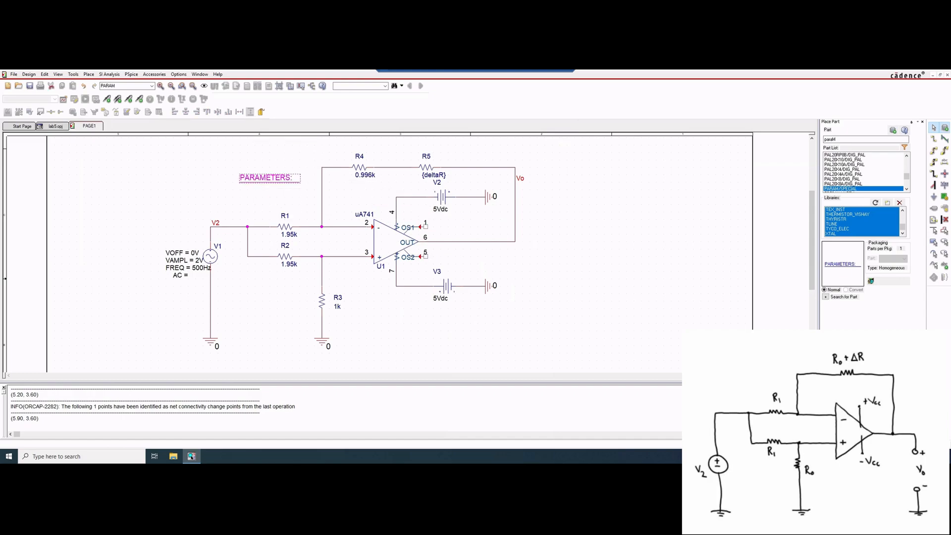
Add a new property named deltaR with the value 1 to the PARAMETERS part
{"action": "double_click", "coordinate": [265, 178]}
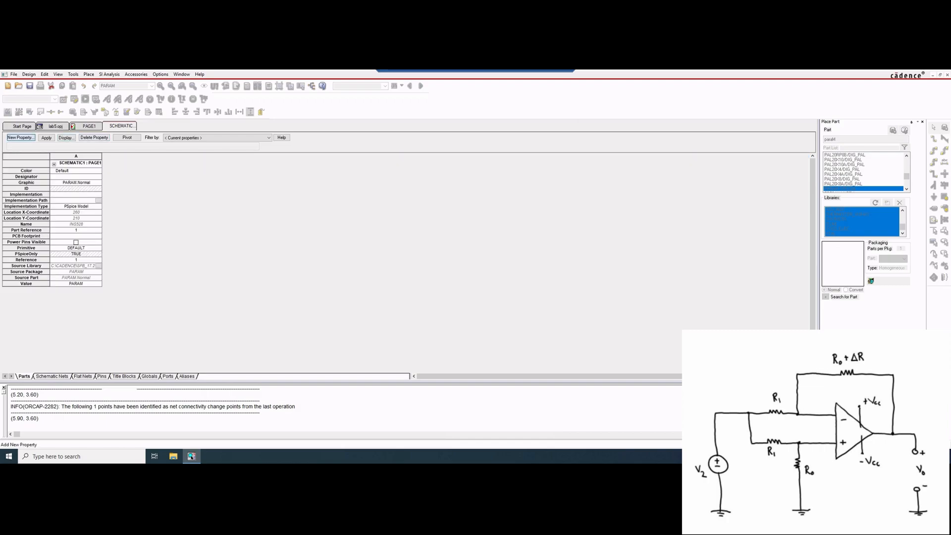
{"action": "left_click", "coordinate": [20, 137]}
{"action": "key", "text": "Return"}
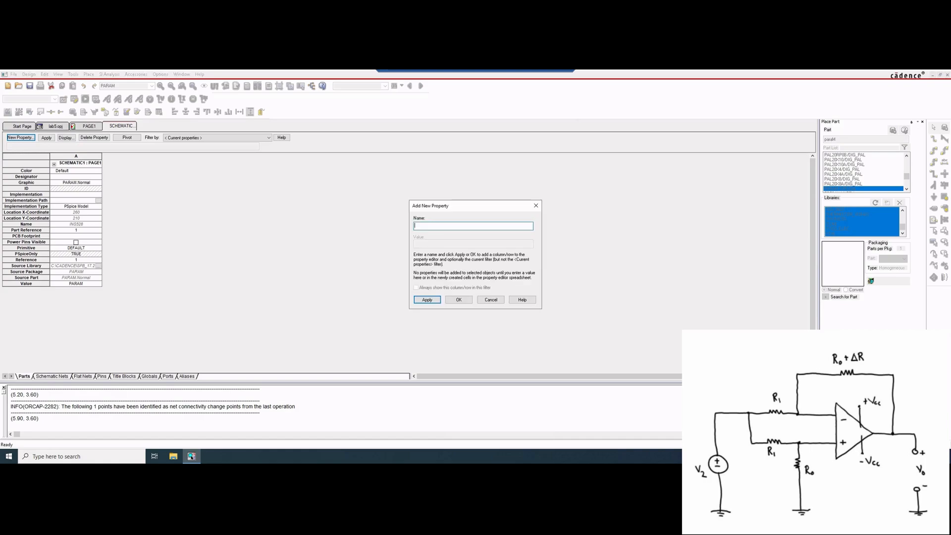
{"action": "type", "text": "de"}
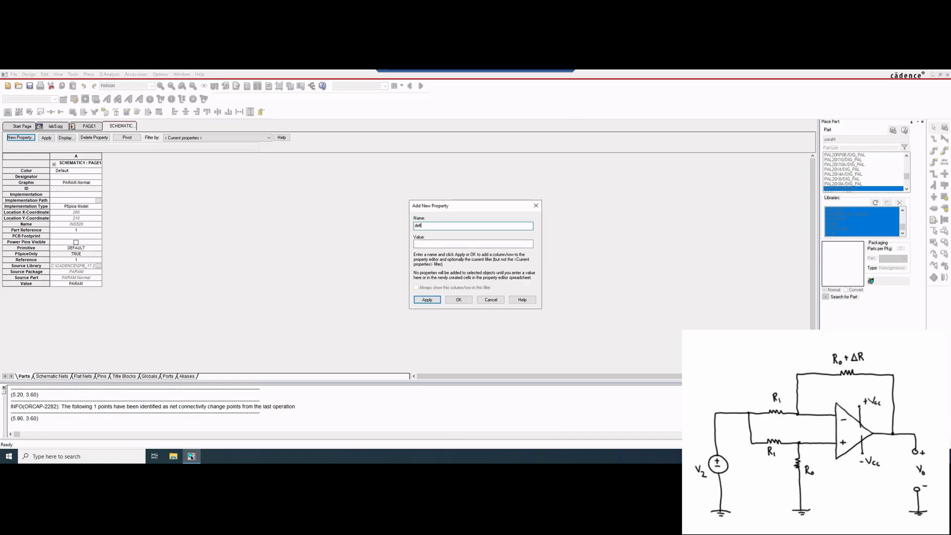
{"action": "type", "text": "ltaR"}
{"action": "left_click", "coordinate": [473, 243]}
{"action": "type", "text": "1"}
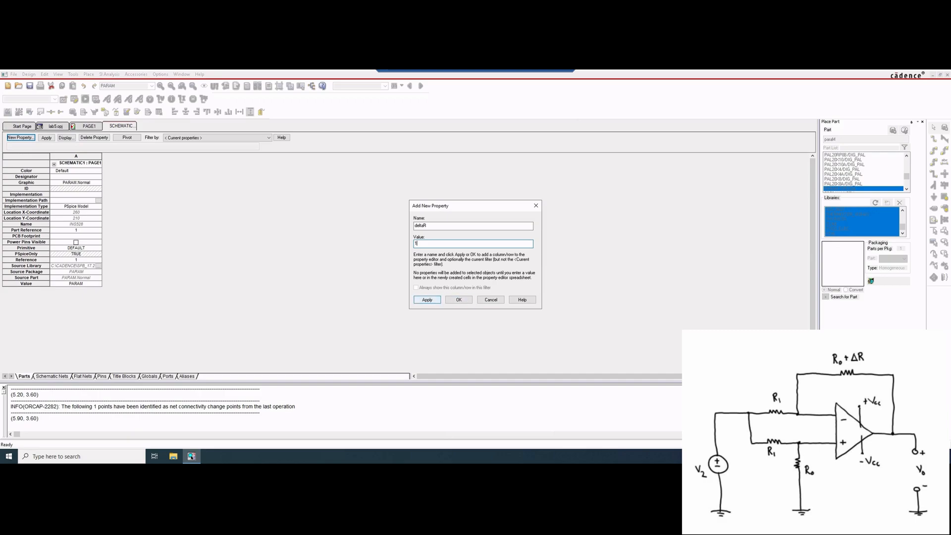
{"action": "key", "text": "Return"}
{"action": "key", "text": "Return"}
{"action": "key", "text": "Return"}
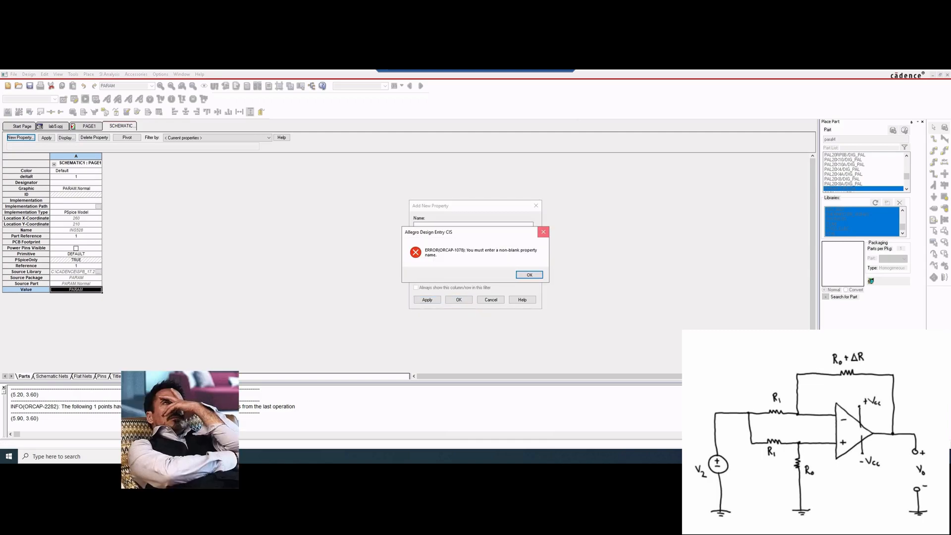
{"action": "key", "text": "Return"}
{"action": "key", "text": "Escape"}
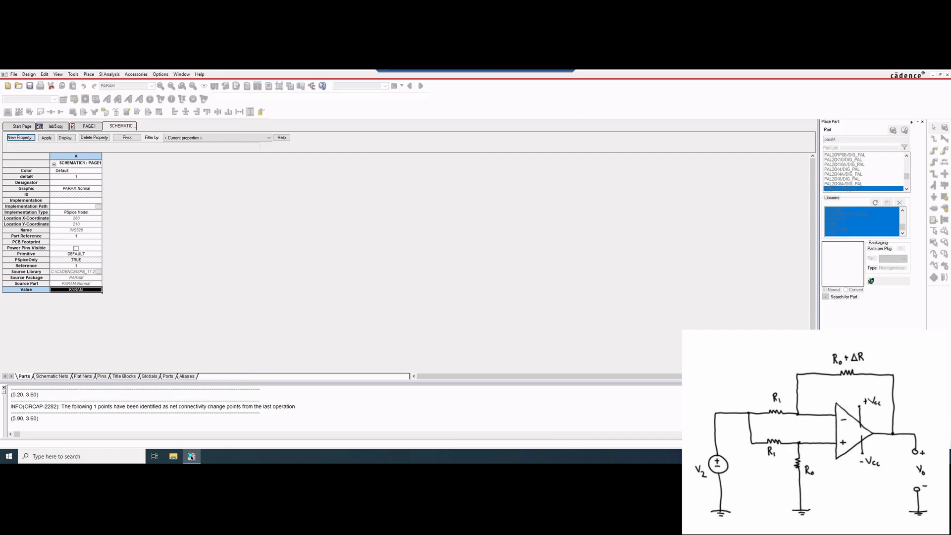
{"action": "left_click", "coordinate": [76, 177]}
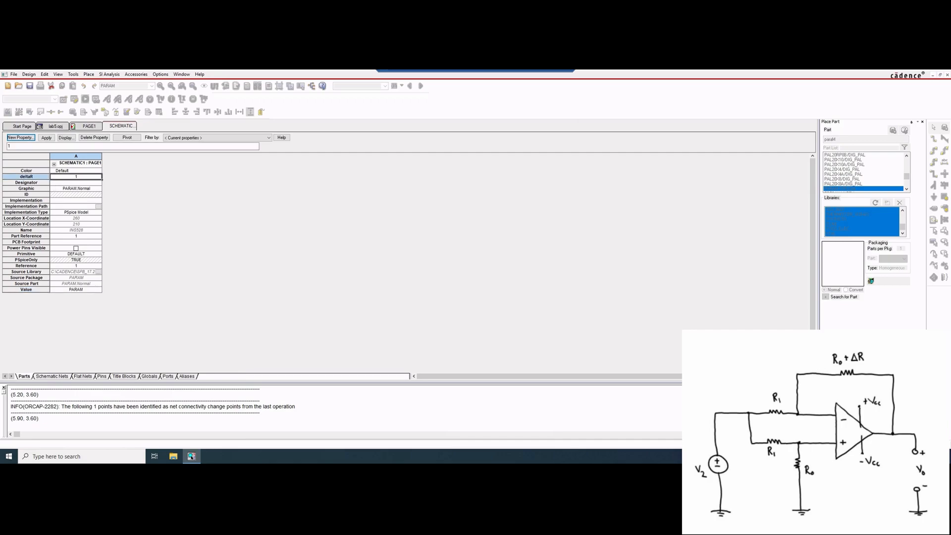
Create a simulation profile named lab5 for the schematic, with a transient run time of 6ms and a maximum step size of 12us
{"action": "left_click", "coordinate": [89, 126]}
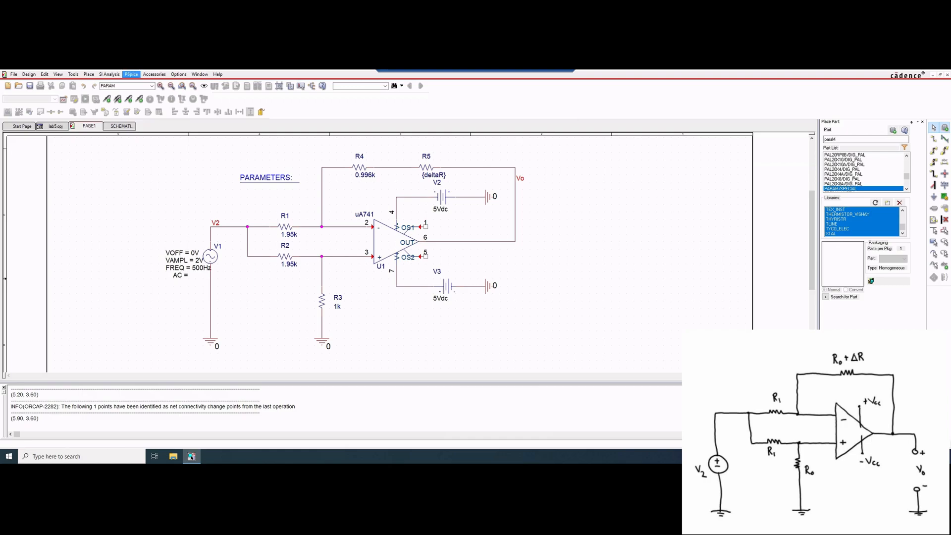
{"action": "left_click", "coordinate": [131, 74]}
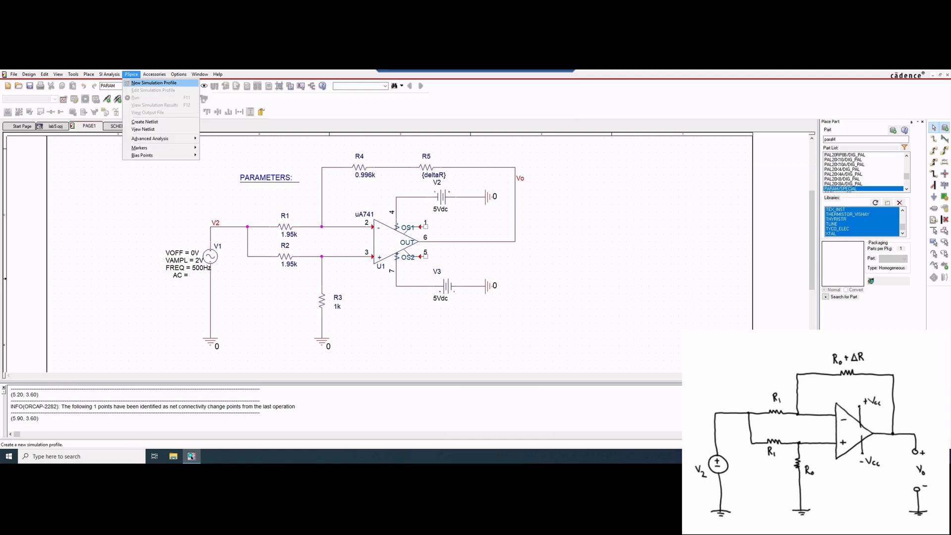
{"action": "left_click", "coordinate": [154, 83]}
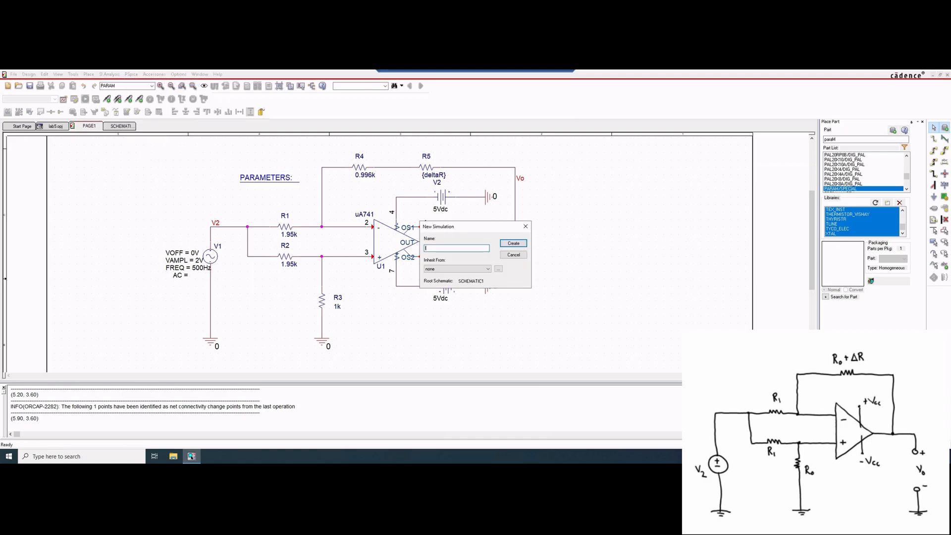
{"action": "key", "text": "Return"}
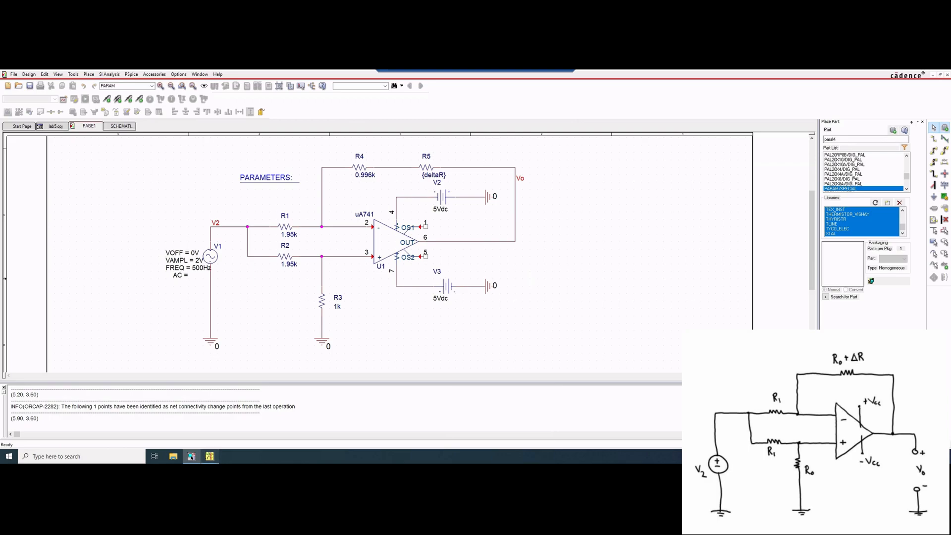
{"action": "key", "text": "Return"}
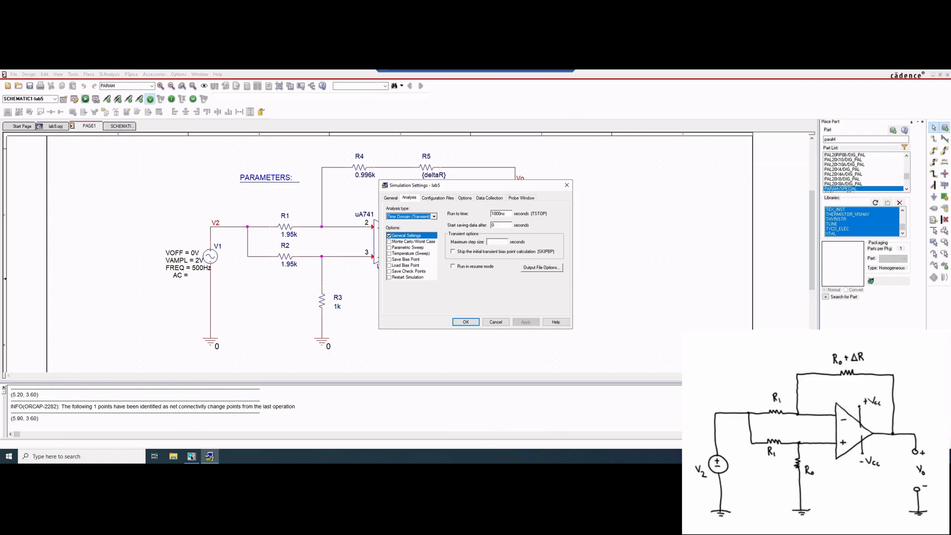
{"action": "double_click", "coordinate": [497, 213]}
{"action": "type", "text": "6ms"}
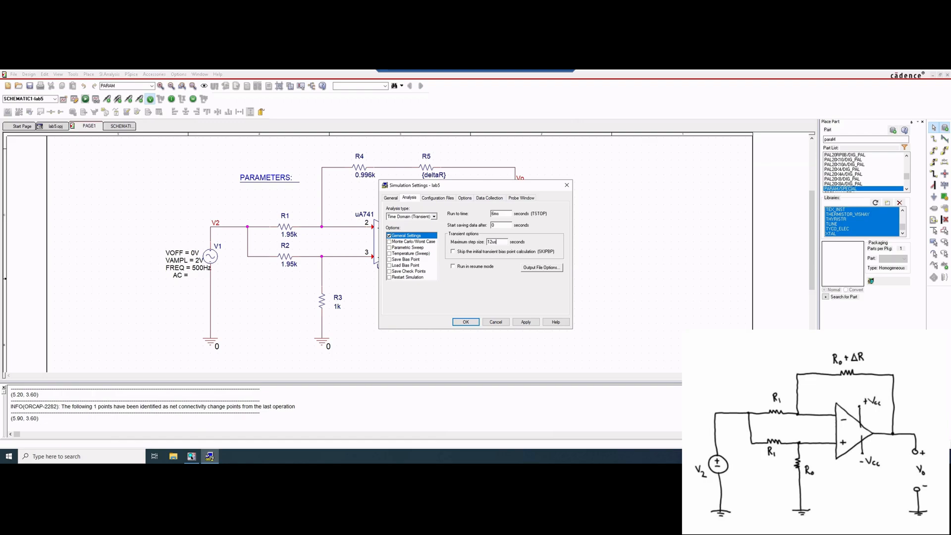
Enable a parametric sweep of the global parameter deltaR with the value list 0.196k,0.988k,4.58k and apply it
{"action": "left_click", "coordinate": [389, 247]}
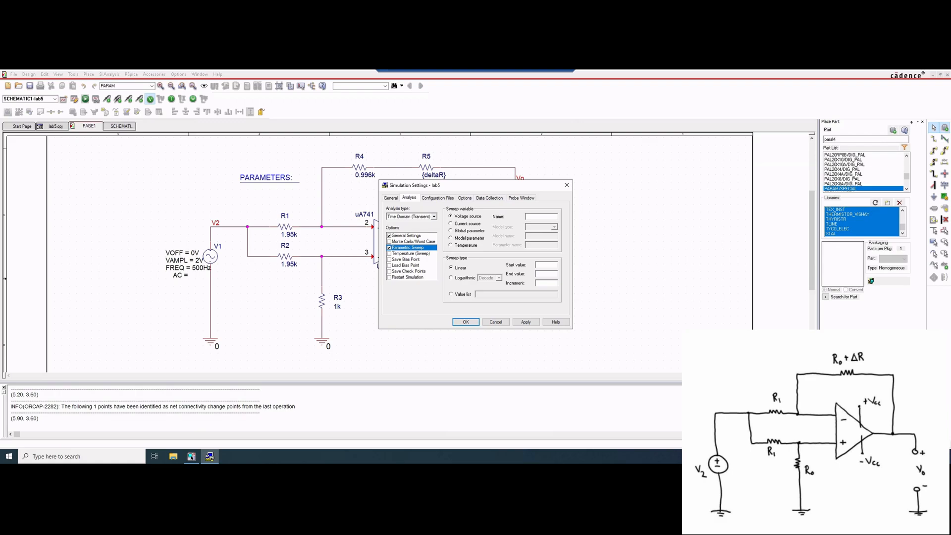
{"action": "left_click", "coordinate": [450, 230]}
{"action": "type", "text": "deltaR"}
{"action": "left_click", "coordinate": [451, 293]}
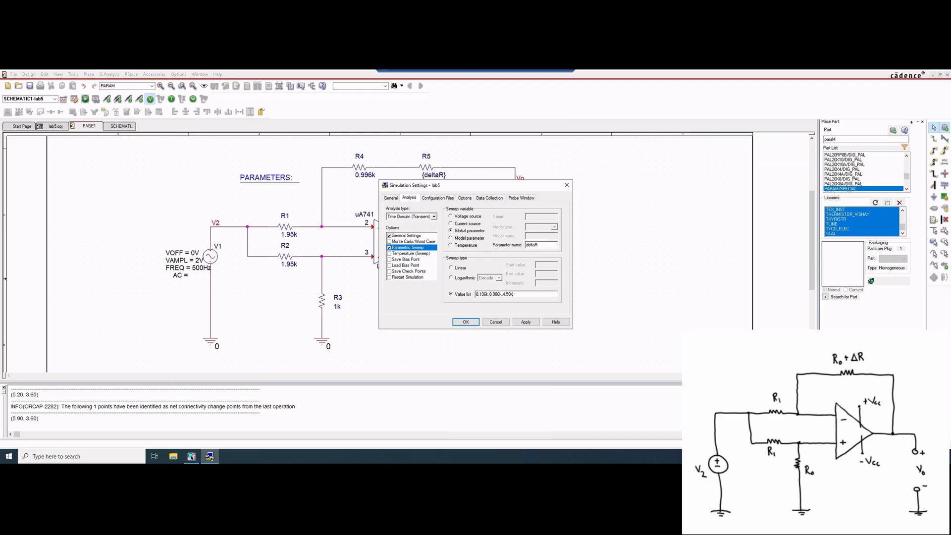
{"action": "left_click", "coordinate": [525, 322]}
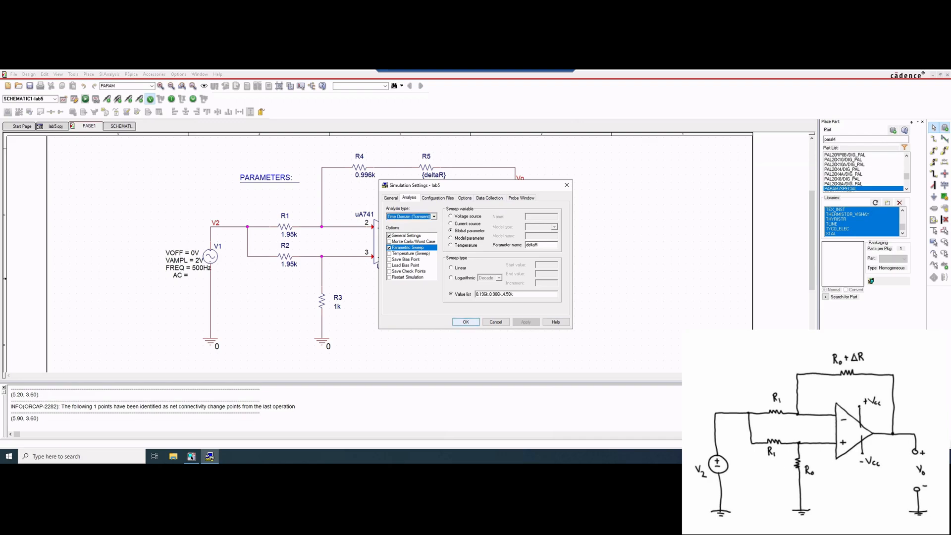
Accept the simulation settings, run the lab5 simulation, and load all available deltaR sweep sections in PSpice
{"action": "left_click", "coordinate": [465, 321]}
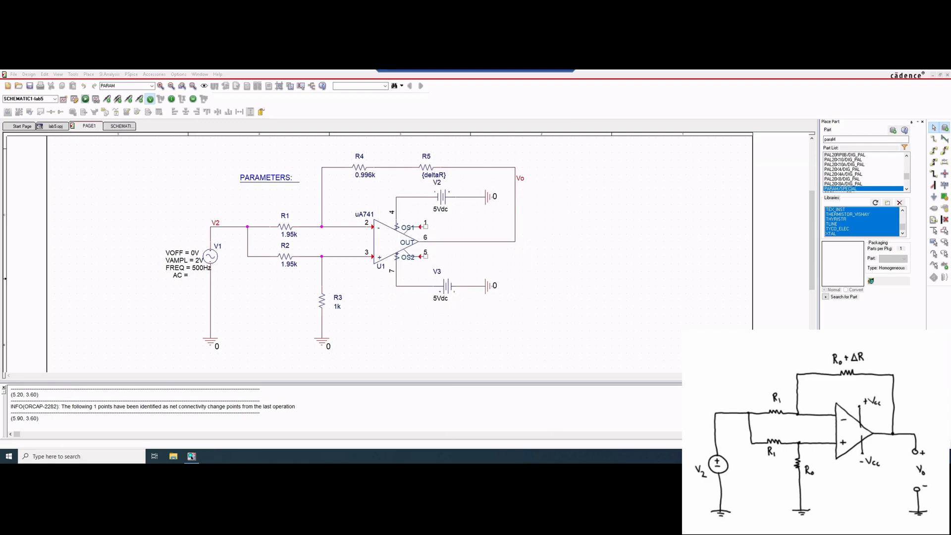
{"action": "left_click", "coordinate": [85, 98]}
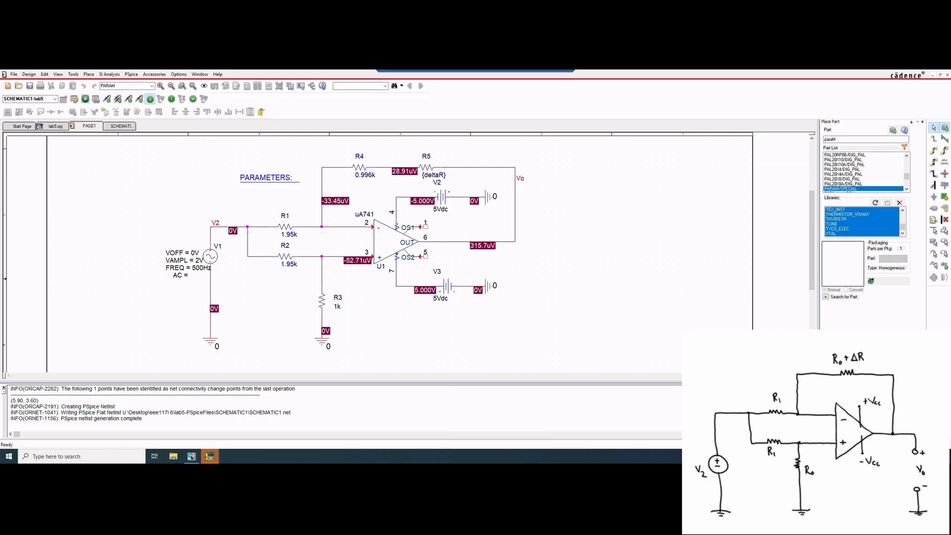
{"action": "left_click", "coordinate": [365, 174]}
{"action": "left_click", "coordinate": [433, 174]}
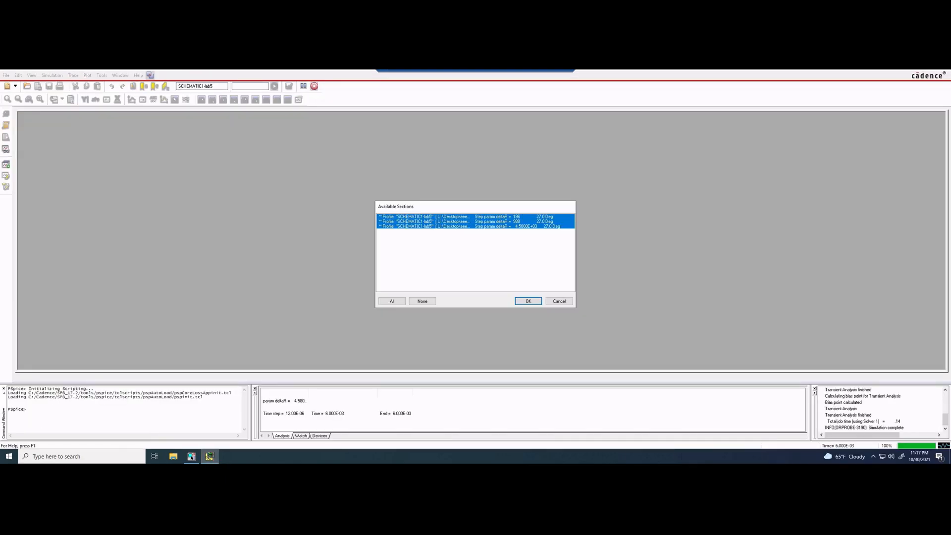
{"action": "left_click", "coordinate": [391, 300]}
{"action": "left_click", "coordinate": [527, 300]}
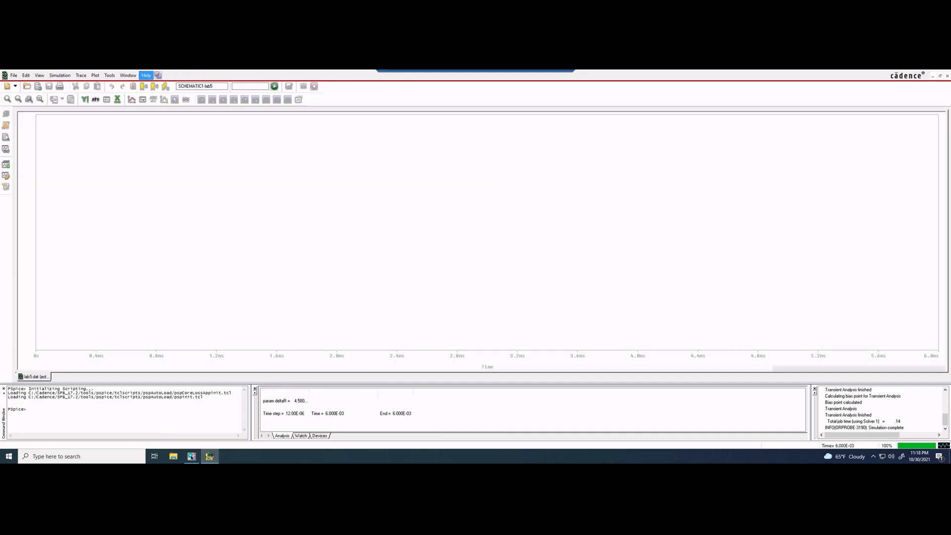
{"action": "left_click", "coordinate": [128, 75]}
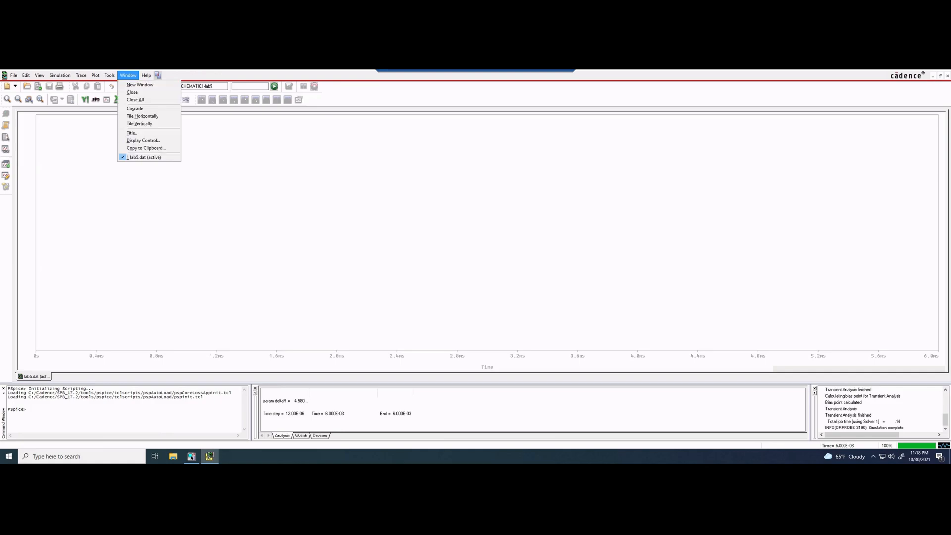
{"action": "mouse_move", "coordinate": [109, 76]}
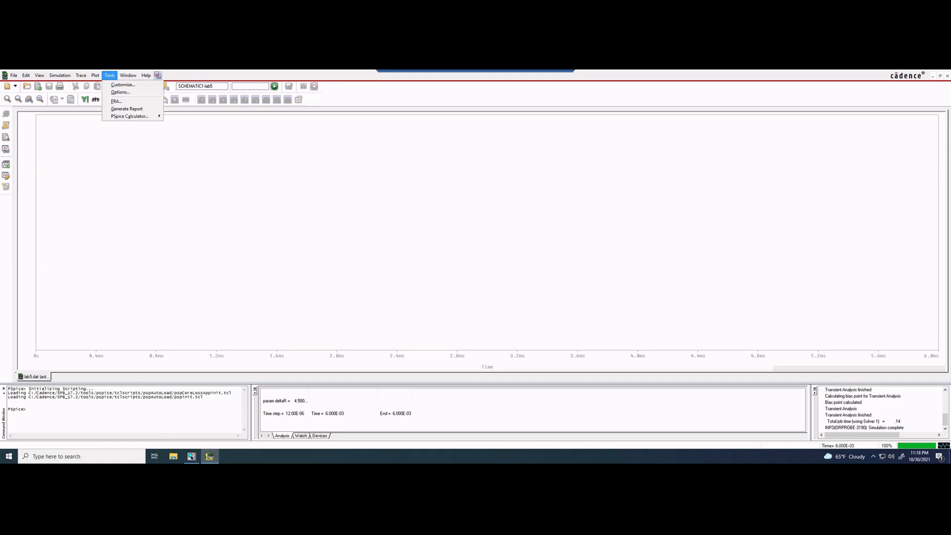
{"action": "left_click", "coordinate": [120, 92]}
{"action": "left_click", "coordinate": [487, 192]}
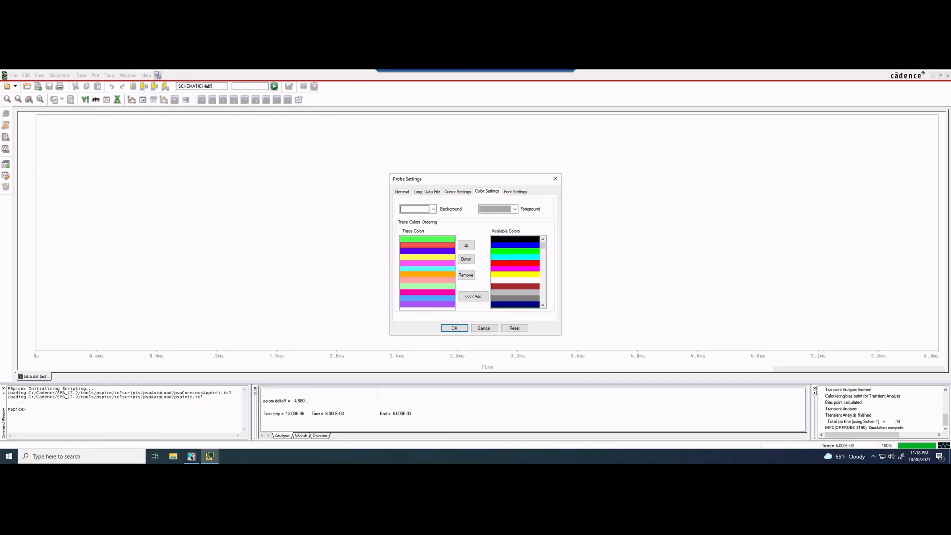
{"action": "left_click", "coordinate": [433, 209]}
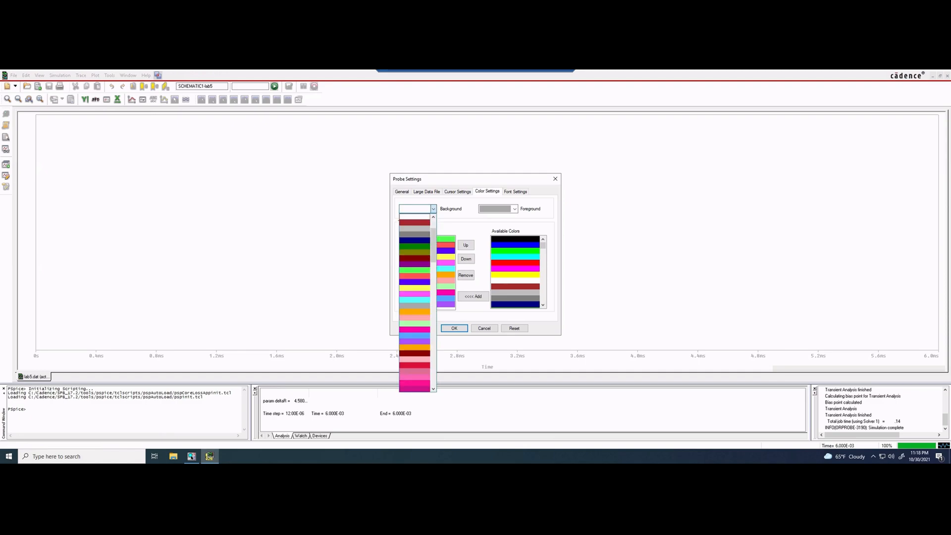
{"action": "left_click", "coordinate": [484, 328]}
{"action": "left_click", "coordinate": [483, 328]}
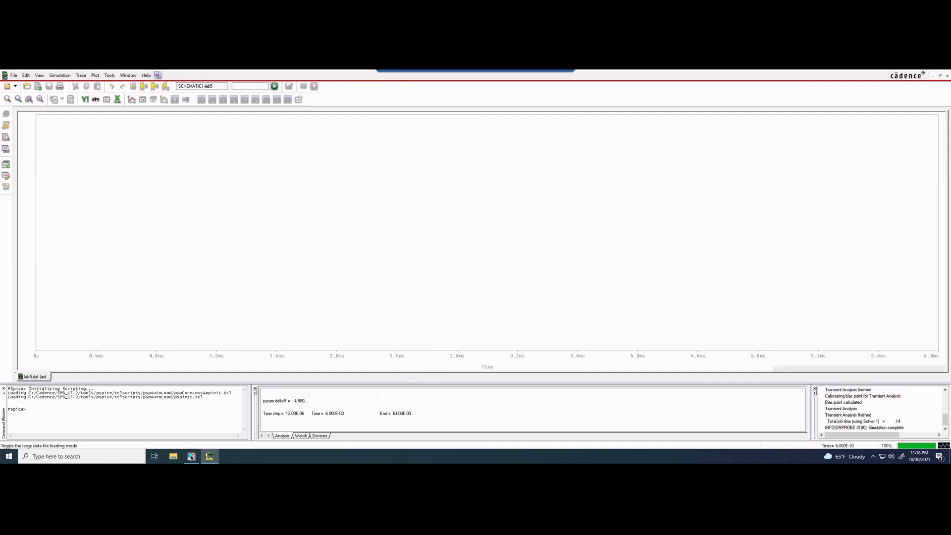
Add the V(V2) trace to the empty plot, with currents and power filtered out of the variable list
{"action": "left_click", "coordinate": [80, 75]}
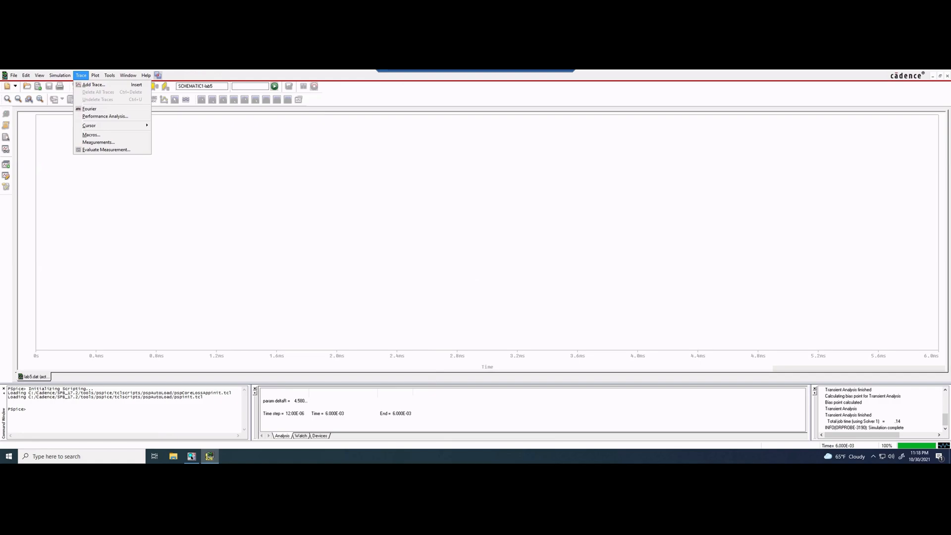
{"action": "left_click", "coordinate": [94, 85]}
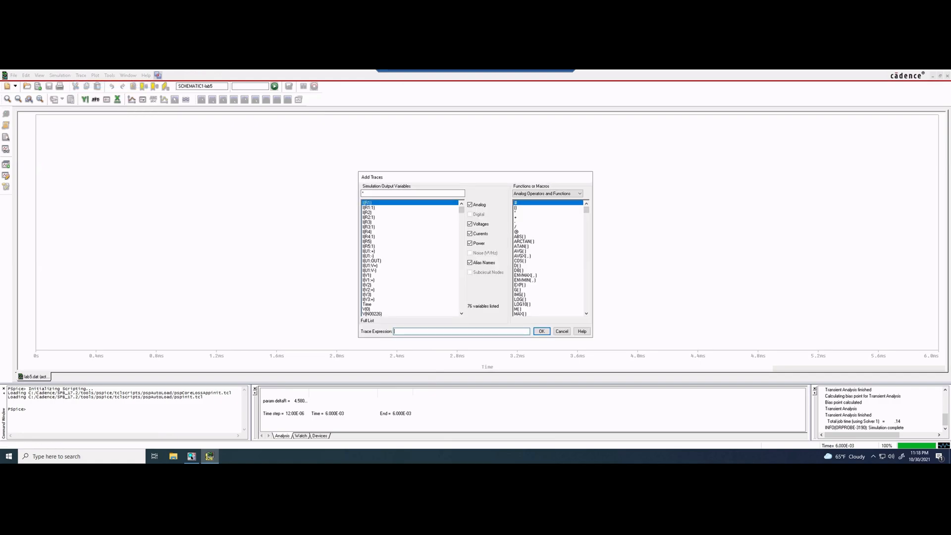
{"action": "left_click", "coordinate": [469, 233]}
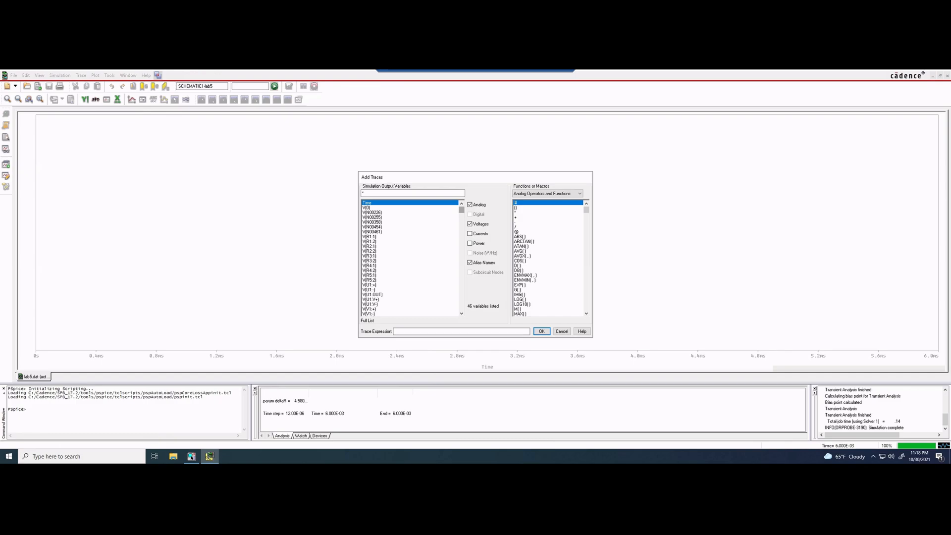
{"action": "left_click_drag", "start_coordinate": [461, 210], "coordinate": [461, 221]}
{"action": "left_click", "coordinate": [367, 308]}
{"action": "left_click", "coordinate": [542, 331]}
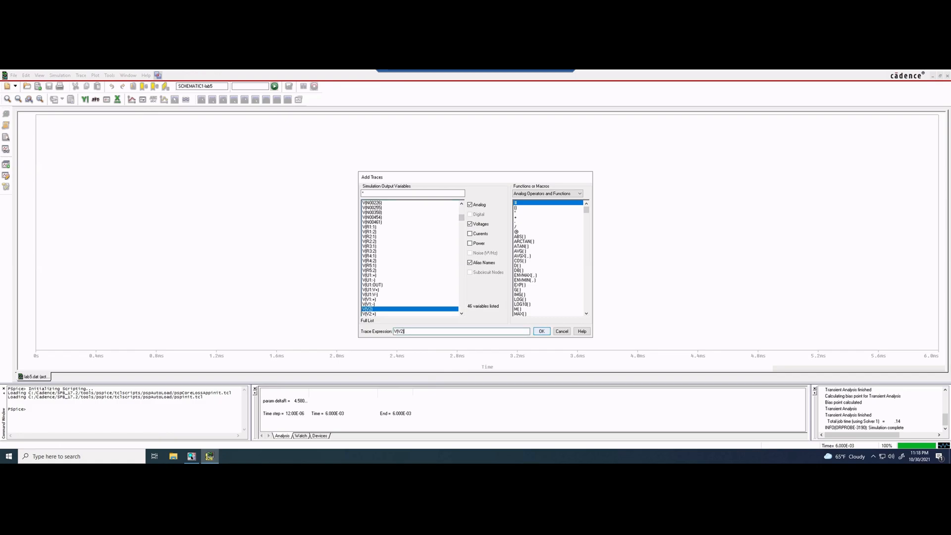
Give the green V(V2) trace a thicker line width
{"action": "left_click", "coordinate": [515, 287]}
{"action": "right_click", "coordinate": [515, 287]}
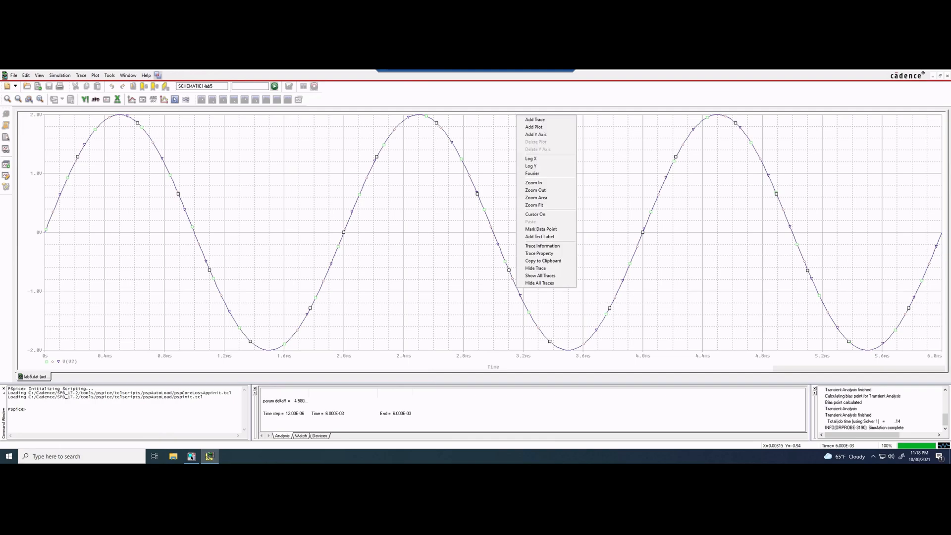
{"action": "left_click", "coordinate": [539, 253]}
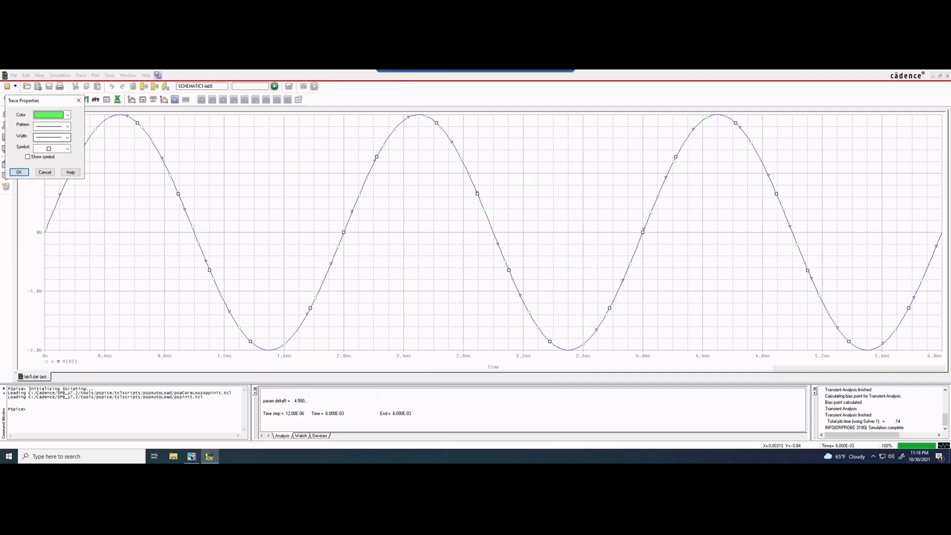
{"action": "left_click", "coordinate": [67, 137]}
{"action": "left_click", "coordinate": [51, 163]}
{"action": "left_click", "coordinate": [19, 172]}
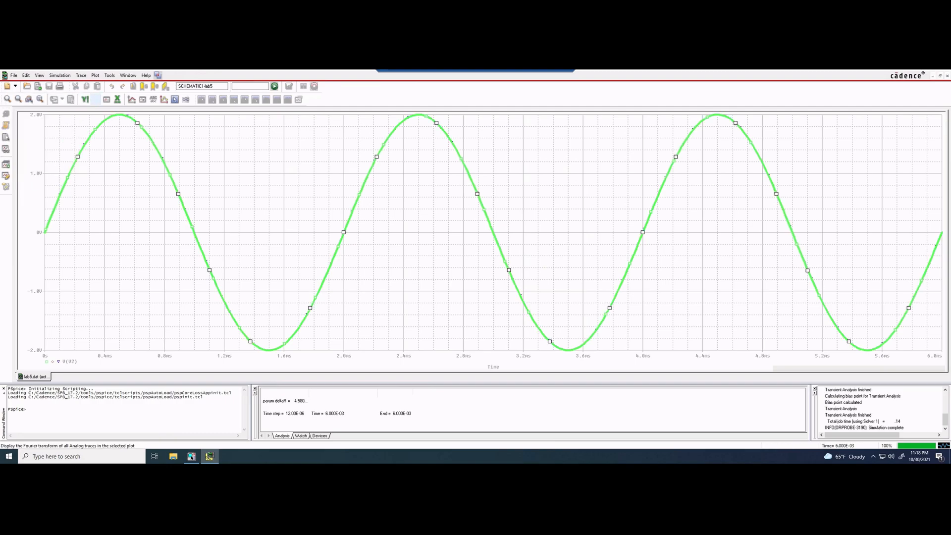
Add the output voltage V(Vo) to the same plot as V(V2)
{"action": "left_click", "coordinate": [81, 76]}
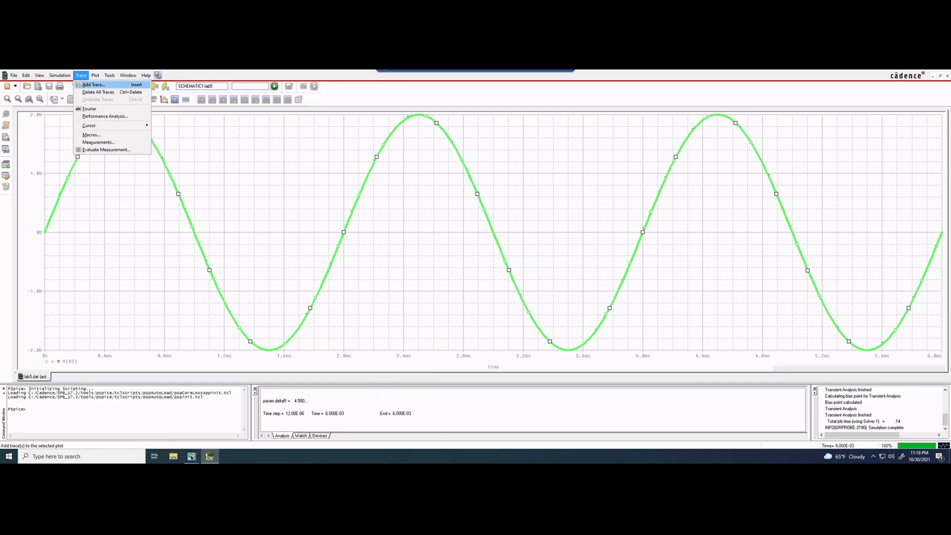
{"action": "left_click", "coordinate": [92, 84]}
{"action": "left_click_drag", "start_coordinate": [461, 209], "coordinate": [461, 248]}
{"action": "left_click", "coordinate": [368, 299]}
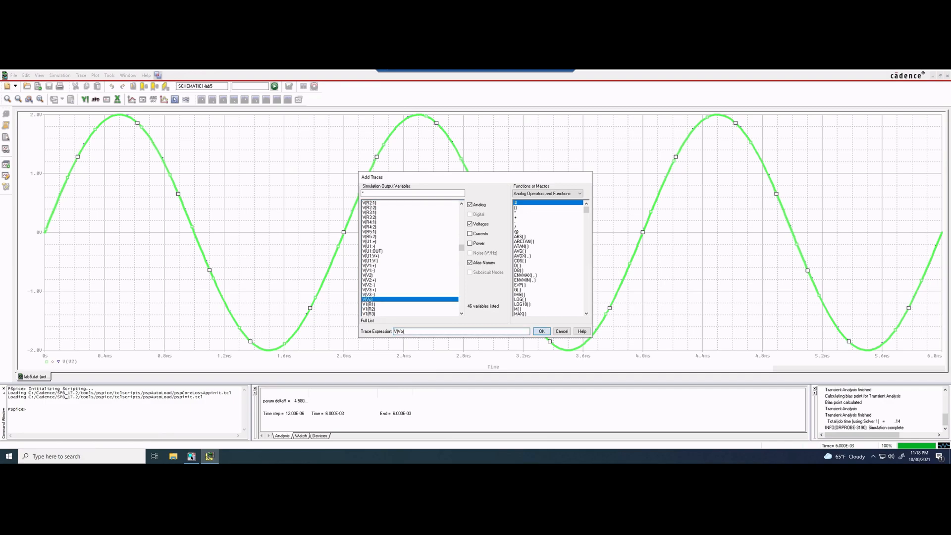
{"action": "left_click", "coordinate": [541, 331]}
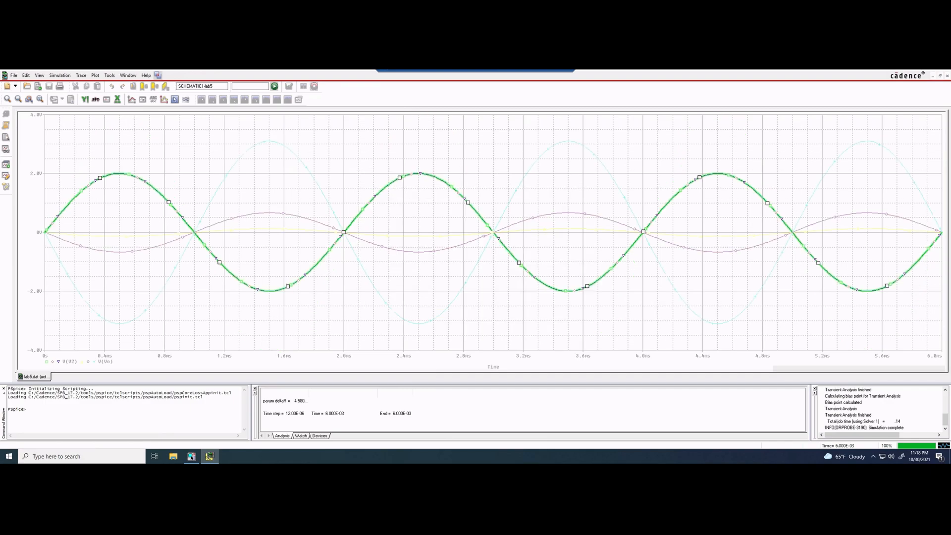
Give the magenta, middle-amplitude V(Vo) trace a thicker line width
{"action": "left_click", "coordinate": [339, 218]}
{"action": "left_click", "coordinate": [332, 208]}
{"action": "right_click", "coordinate": [290, 214]}
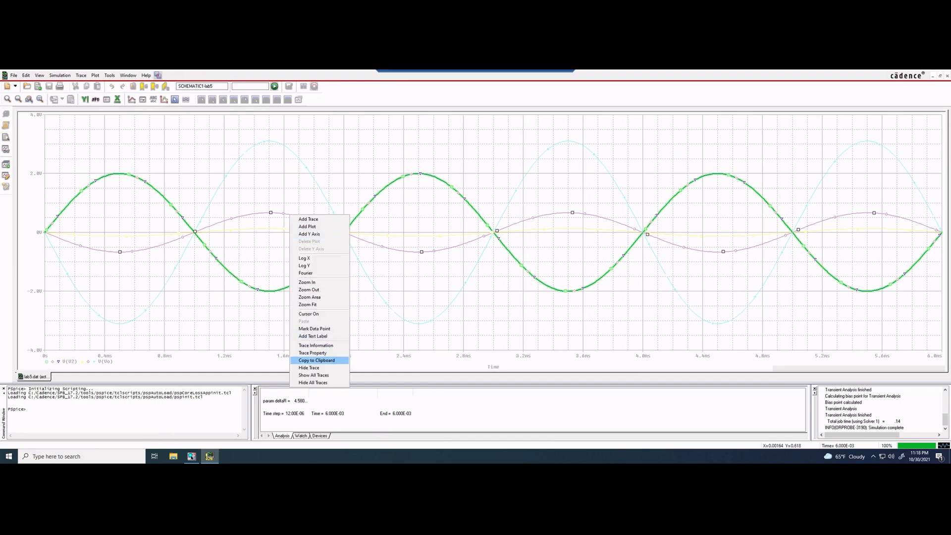
{"action": "left_click", "coordinate": [313, 353]}
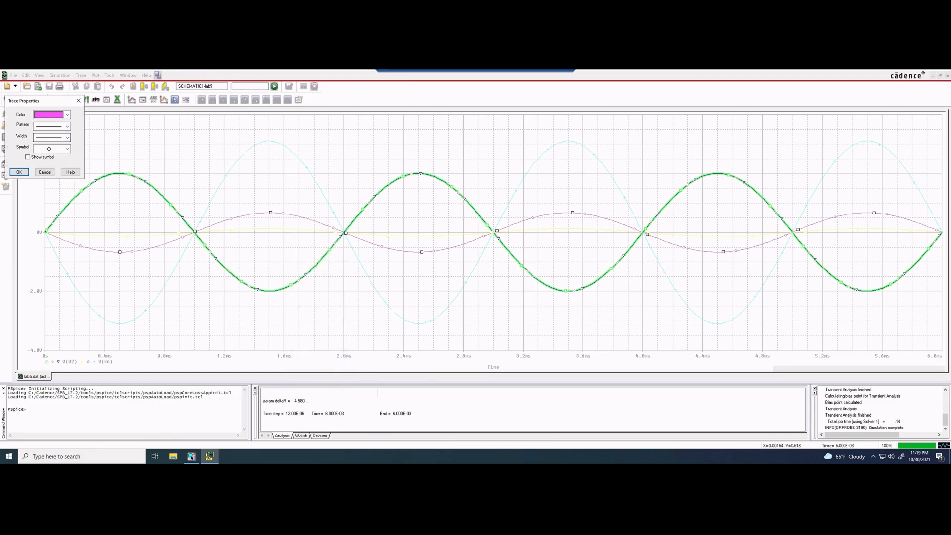
{"action": "left_click", "coordinate": [68, 137]}
{"action": "left_click", "coordinate": [52, 168]}
{"action": "left_click", "coordinate": [19, 172]}
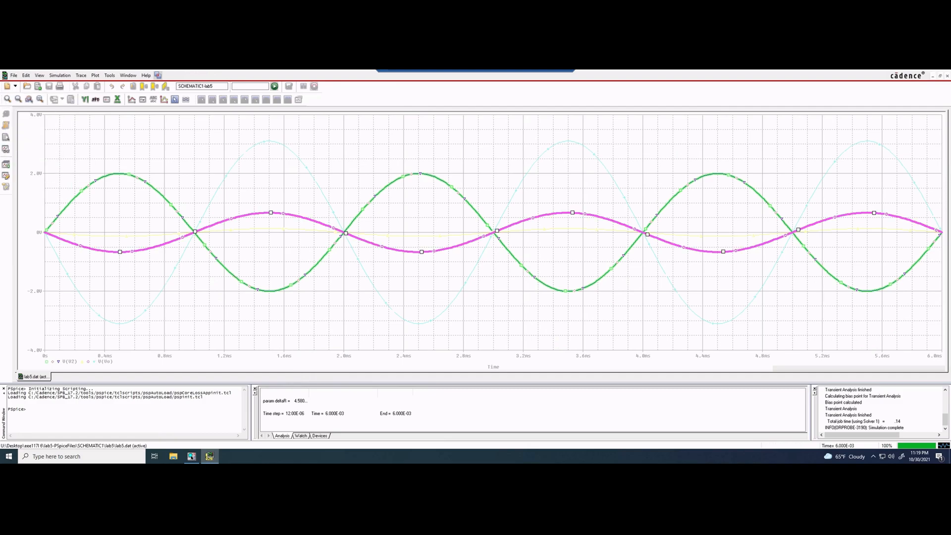
Set the largest-amplitude V(Vo) trace to a cyan color with a thicker line width
{"action": "right_click", "coordinate": [318, 188]}
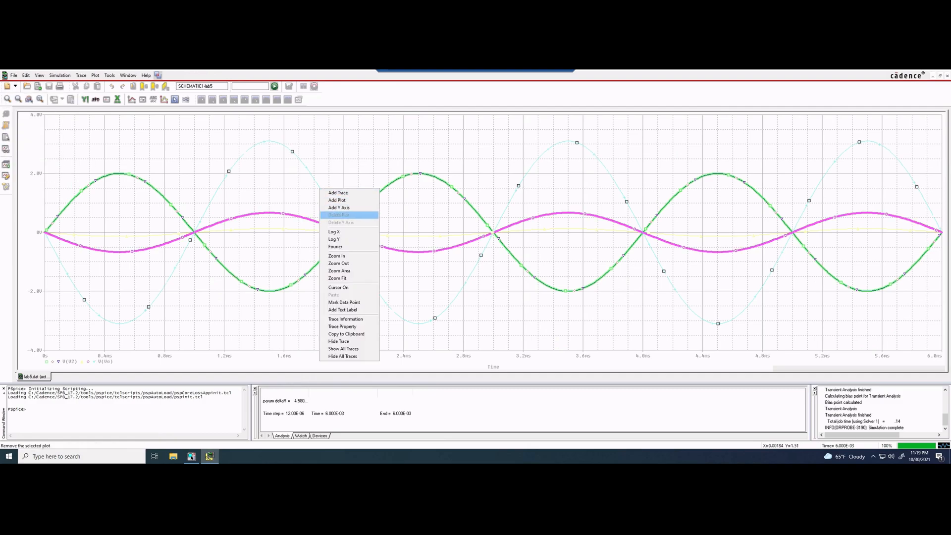
{"action": "left_click", "coordinate": [346, 327]}
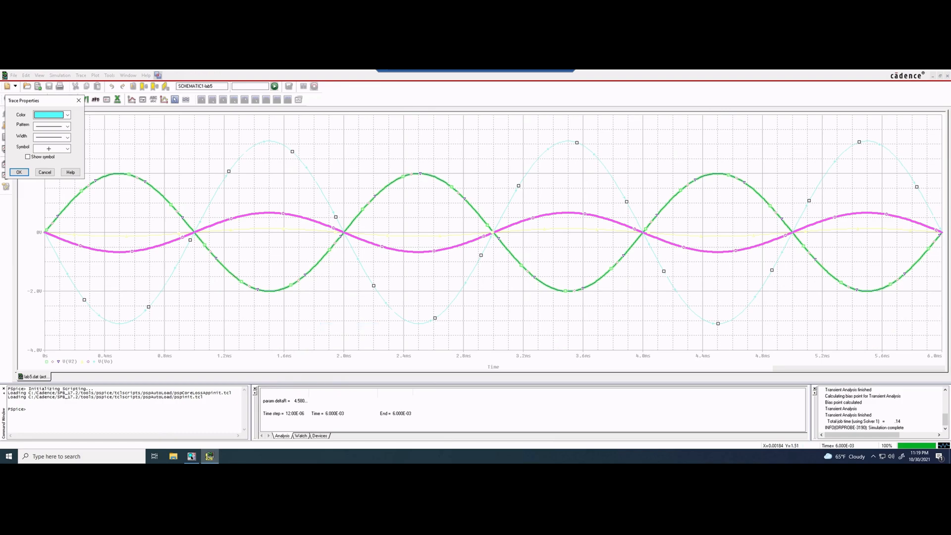
{"action": "left_click", "coordinate": [67, 115]}
{"action": "left_click", "coordinate": [52, 158]}
{"action": "left_click", "coordinate": [68, 137]}
{"action": "left_click", "coordinate": [52, 168]}
{"action": "left_click", "coordinate": [19, 172]}
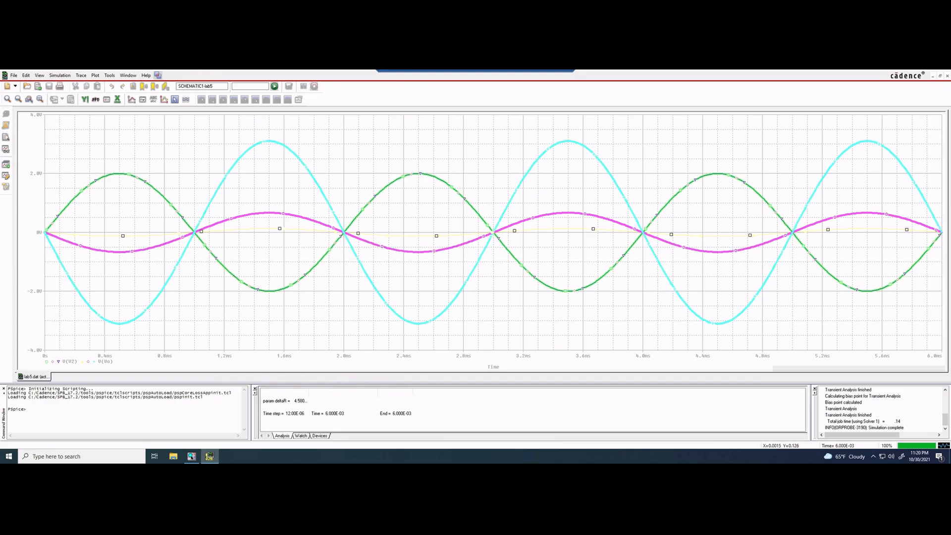
Recolor the yellow, smallest-amplitude V(Vo) trace blue-violet and give it a thicker line width
{"action": "right_click", "coordinate": [267, 229]}
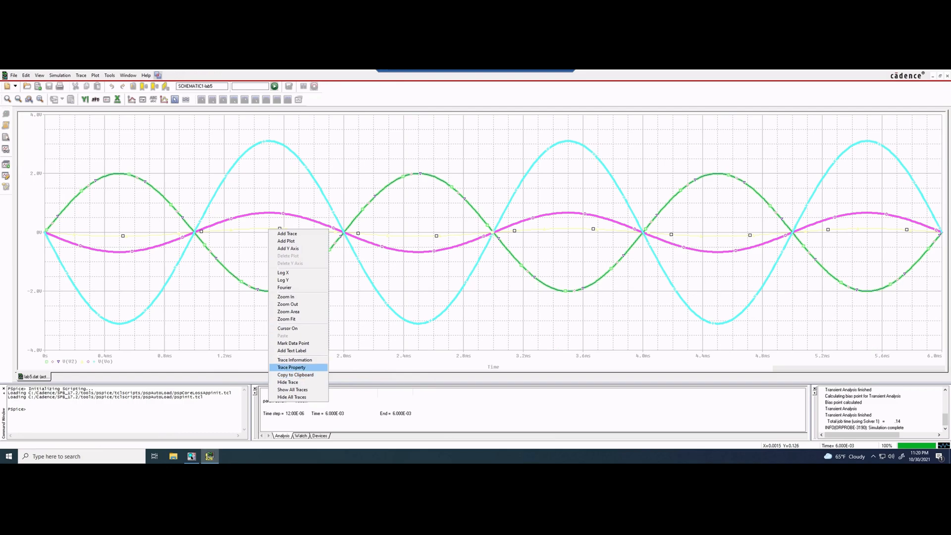
{"action": "left_click", "coordinate": [291, 367]}
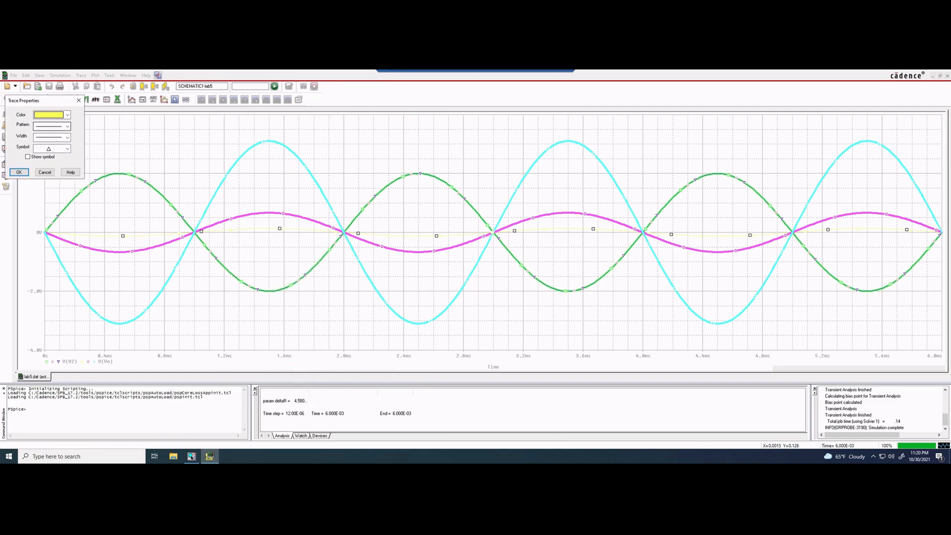
{"action": "left_click", "coordinate": [67, 114]}
{"action": "left_click", "coordinate": [49, 152]}
{"action": "left_click", "coordinate": [67, 137]}
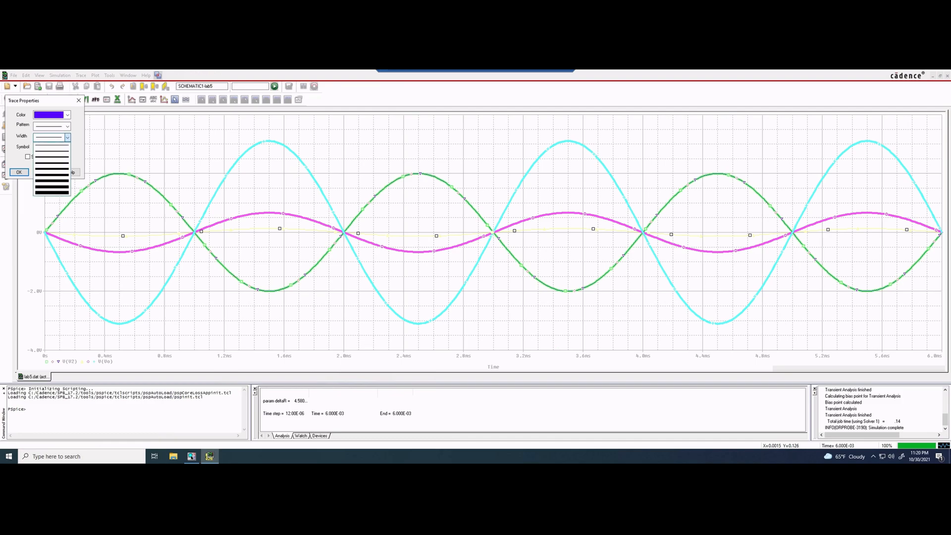
{"action": "left_click", "coordinate": [51, 163]}
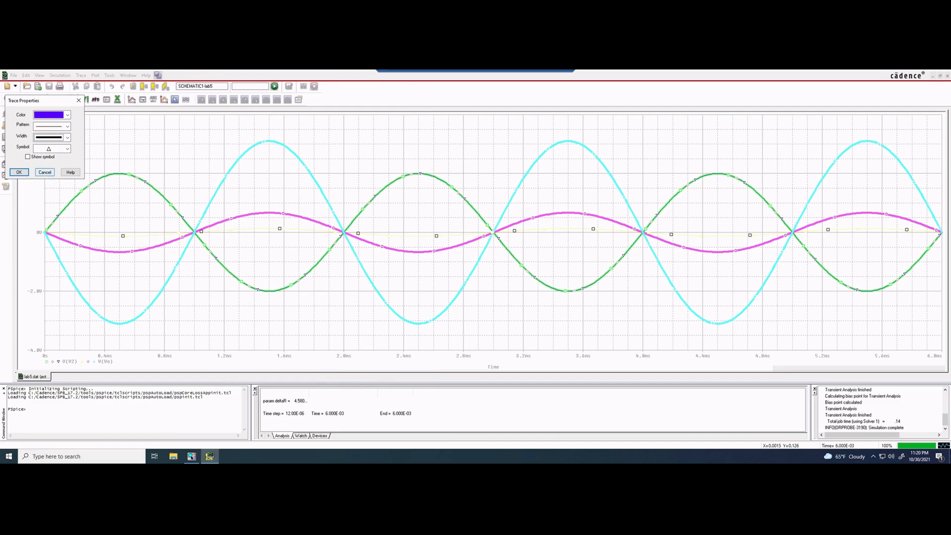
{"action": "left_click", "coordinate": [19, 171]}
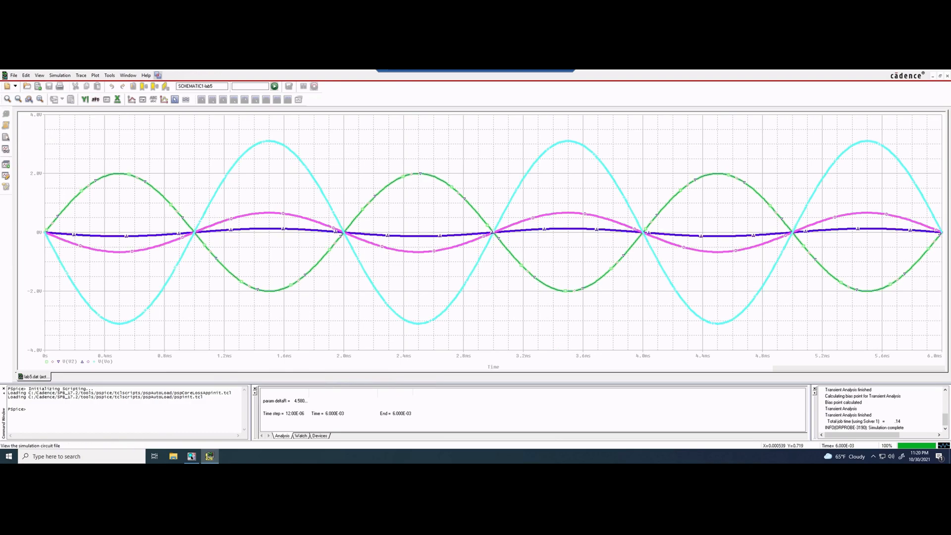
Compare the plotted waveforms with the circuit by switching between the PSpice plot and the OrCAD Capture schematic
{"action": "left_click", "coordinate": [192, 456]}
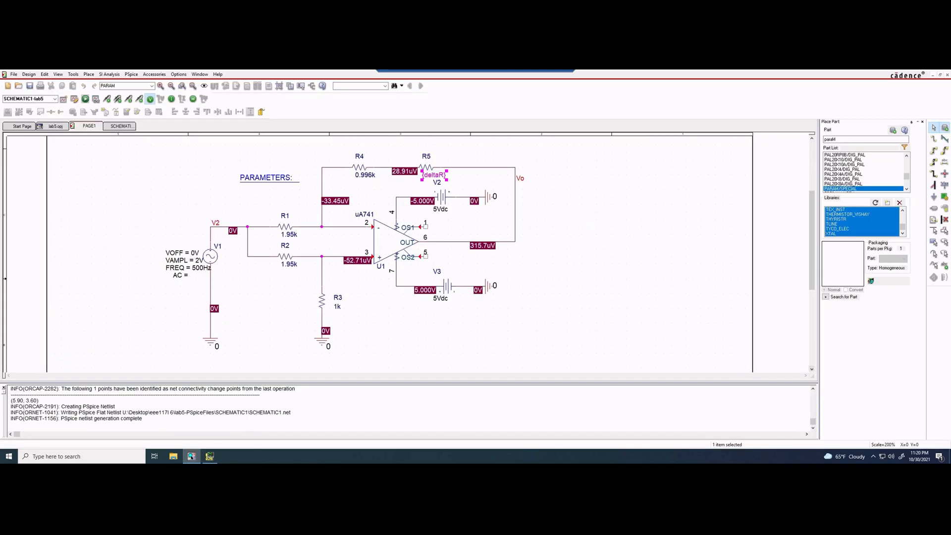
{"action": "left_click", "coordinate": [210, 456]}
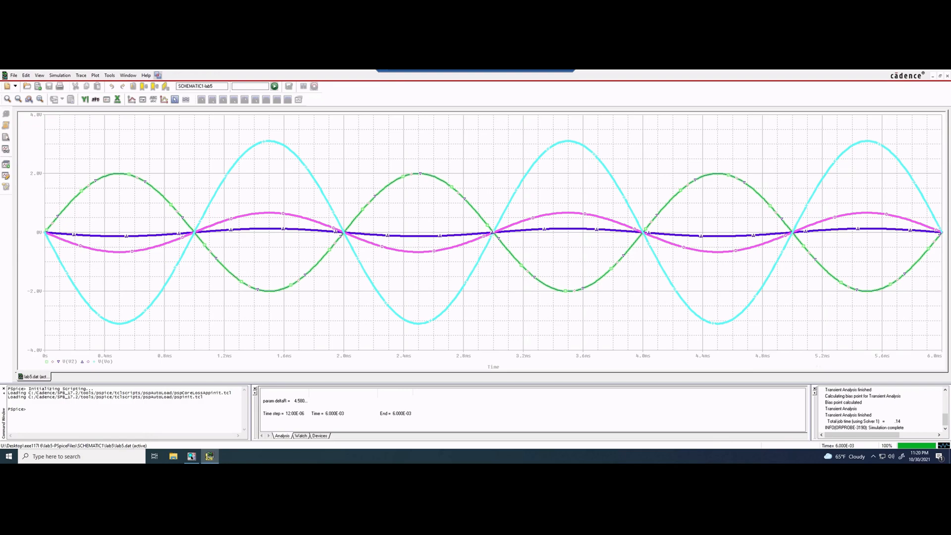
{"action": "left_click", "coordinate": [191, 455]}
{"action": "left_click", "coordinate": [191, 456]}
{"action": "left_click", "coordinate": [192, 456]}
{"action": "left_click", "coordinate": [191, 455]}
{"action": "left_click", "coordinate": [191, 455]}
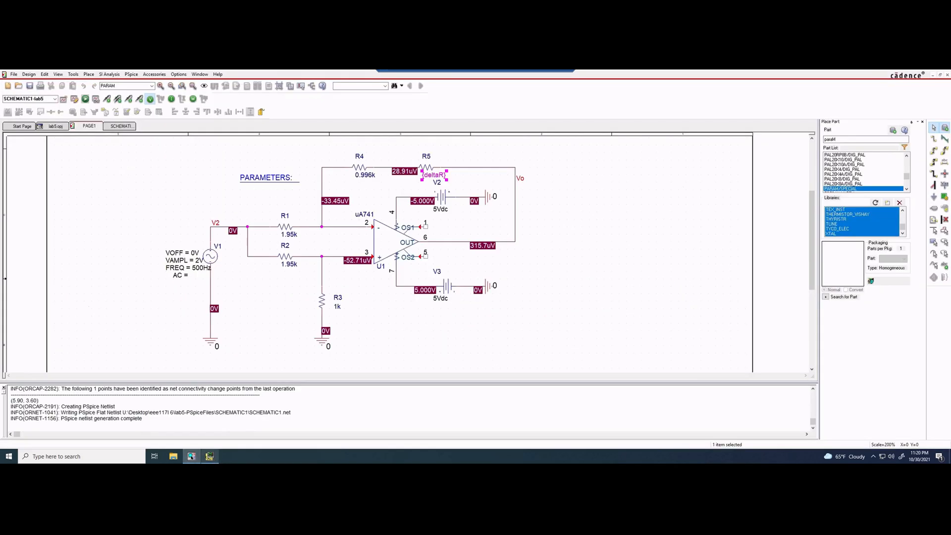